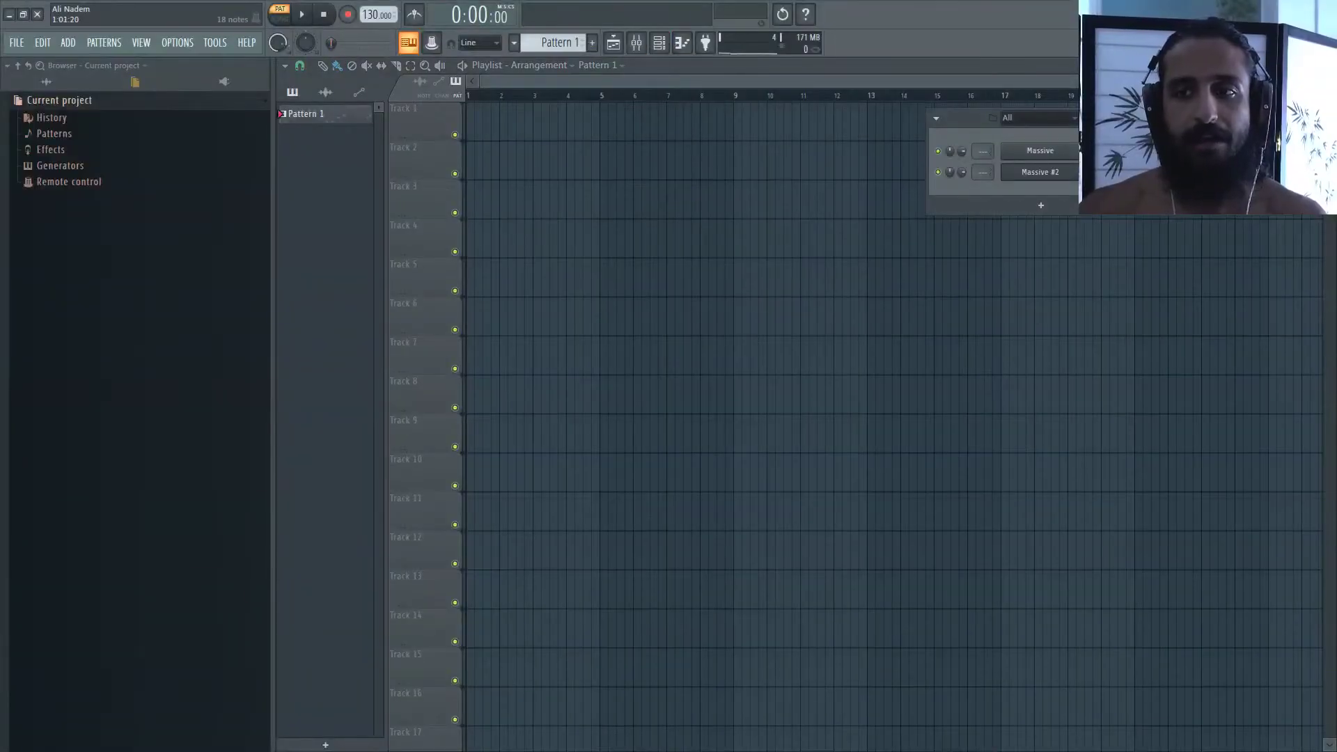
# - Play the Massive channel's melody in the piano roll and stop playback at the end of the loop
pyautogui.press('F7')
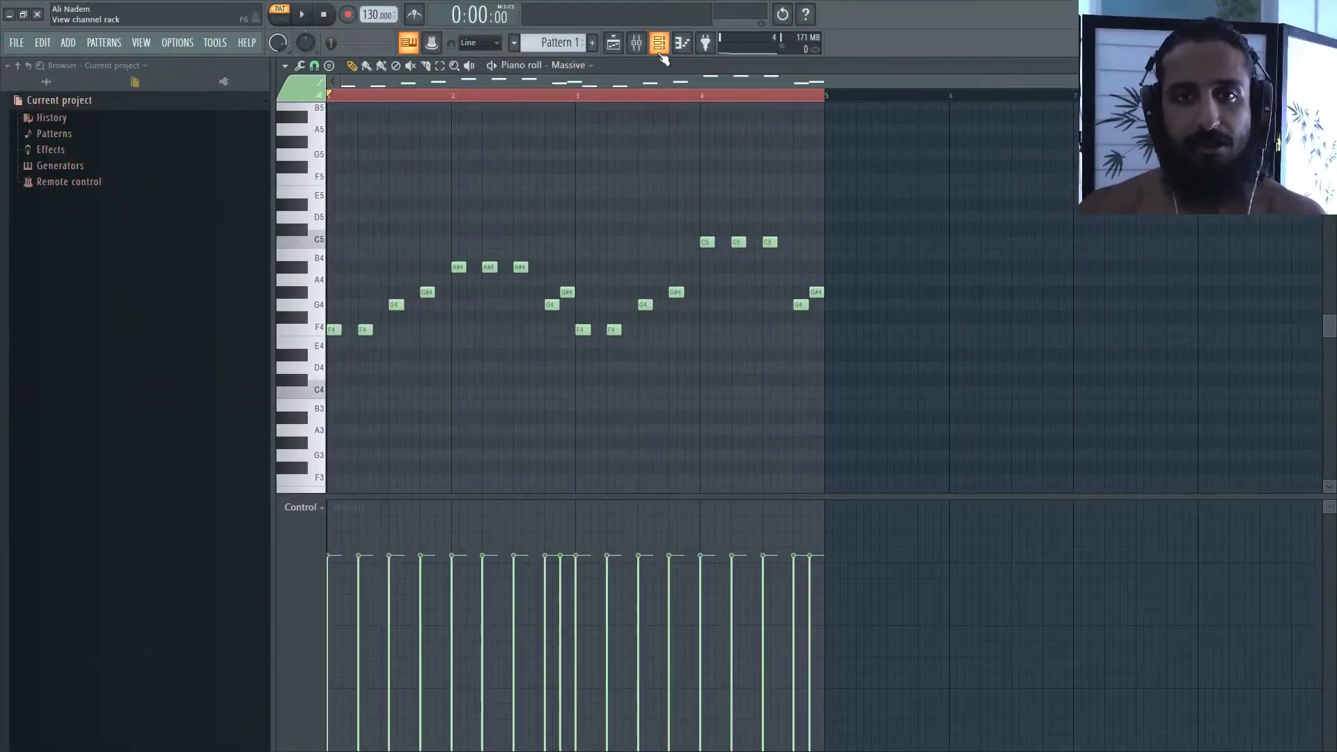
pyautogui.click(494, 66)
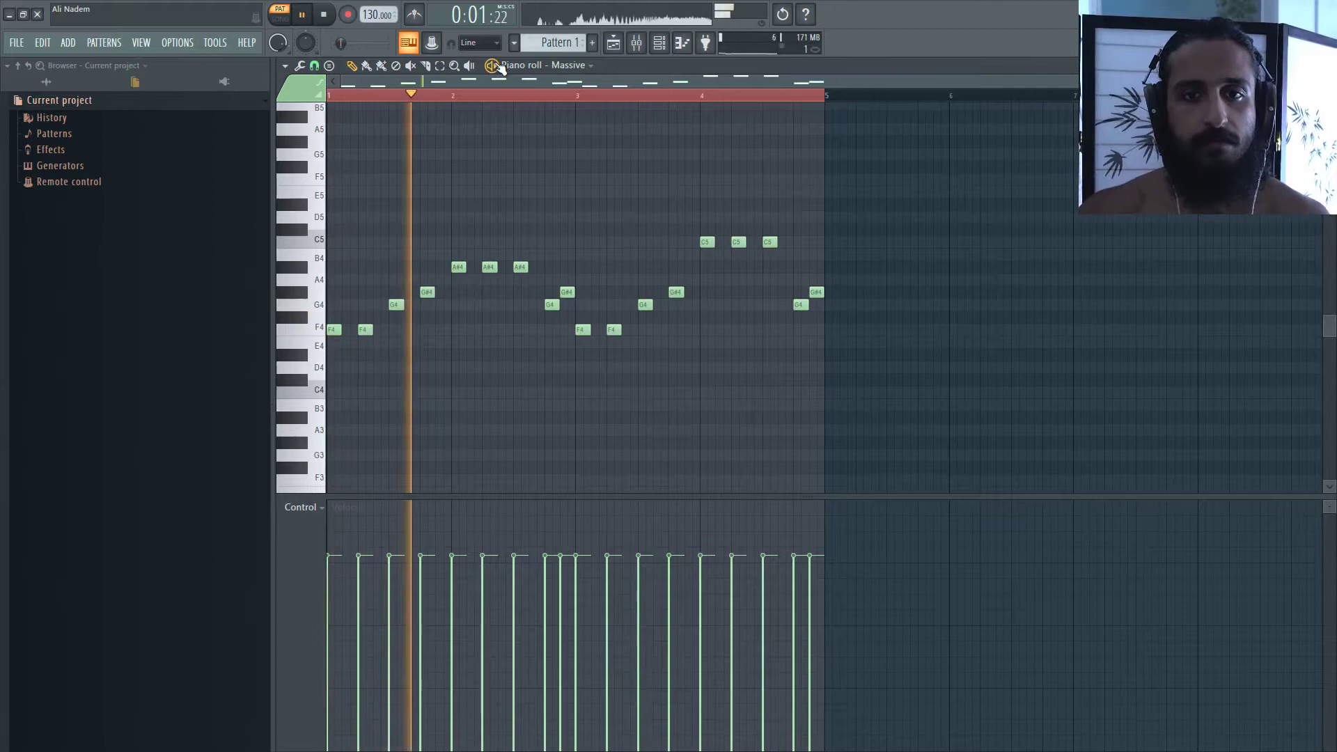
pyautogui.click(326, 14)
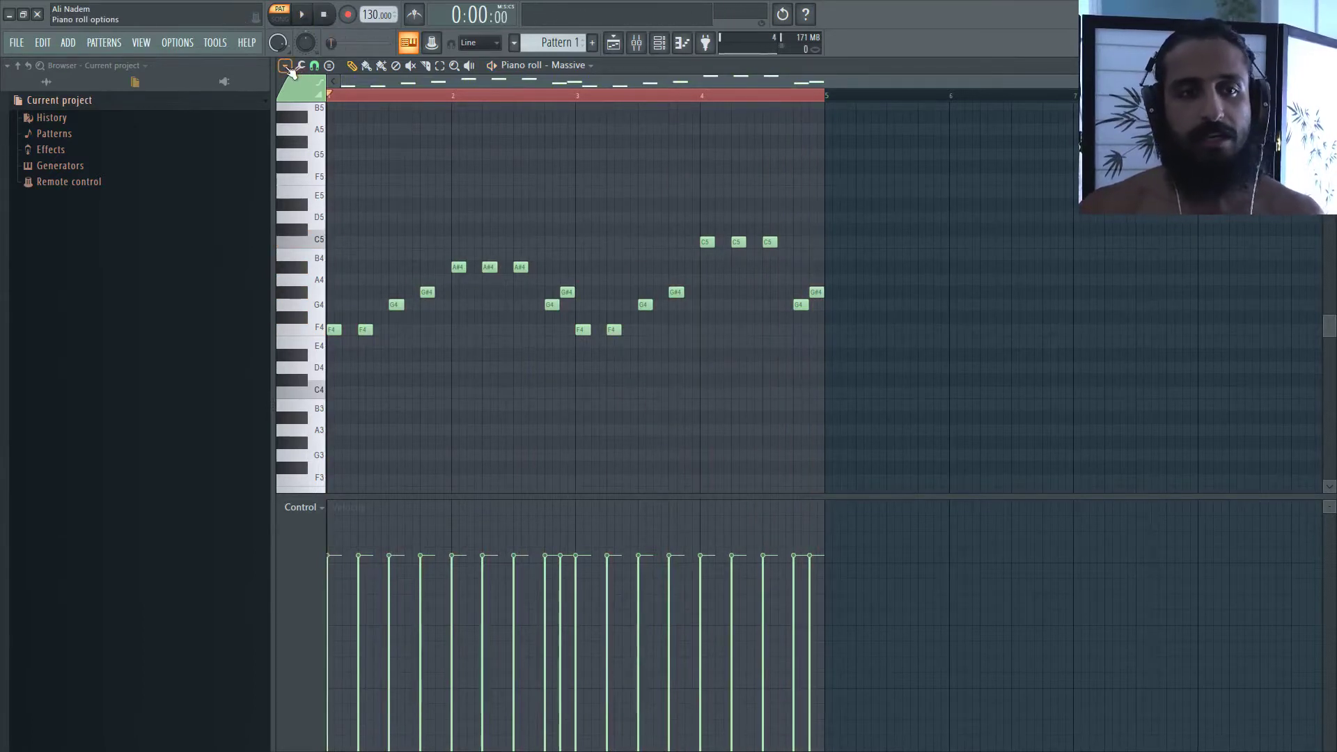
# - Open the piano roll of the Massive #2 channel
pyautogui.click(659, 43)
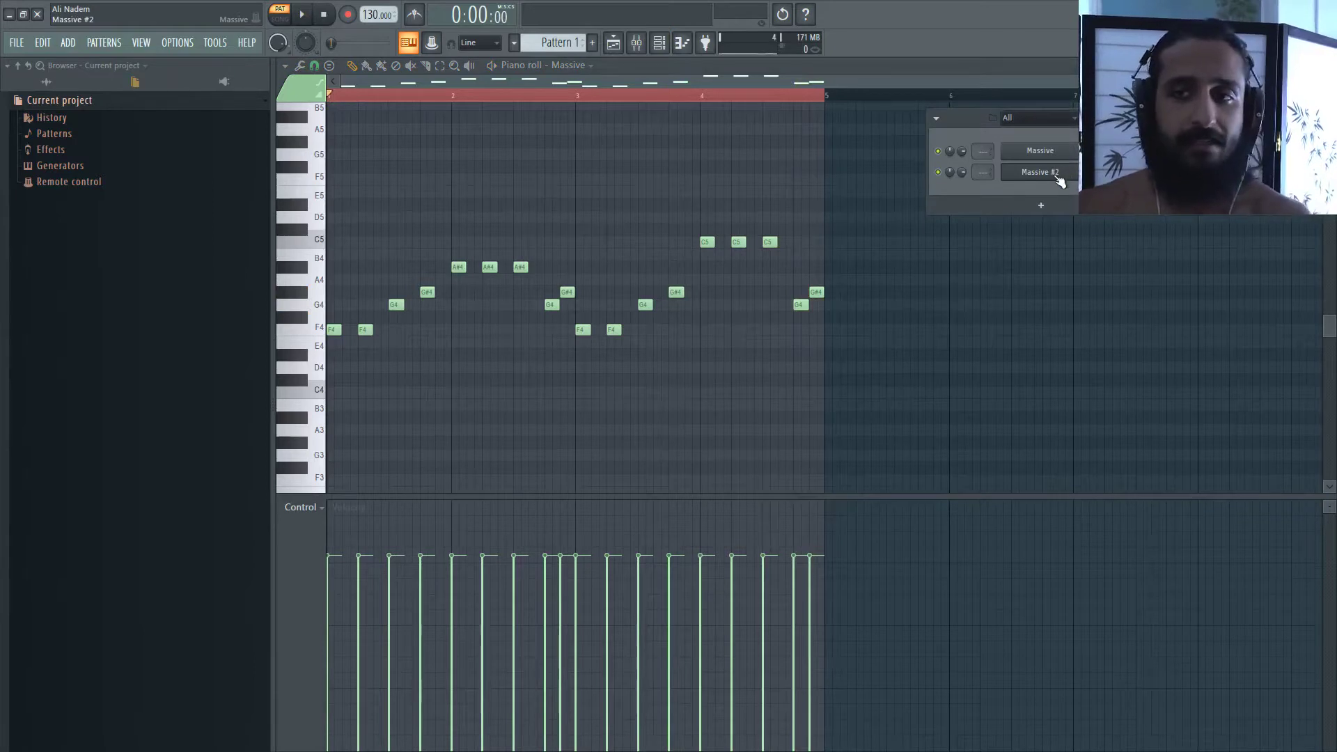
pyautogui.rightClick(1057, 175)
pyautogui.click(1047, 198)
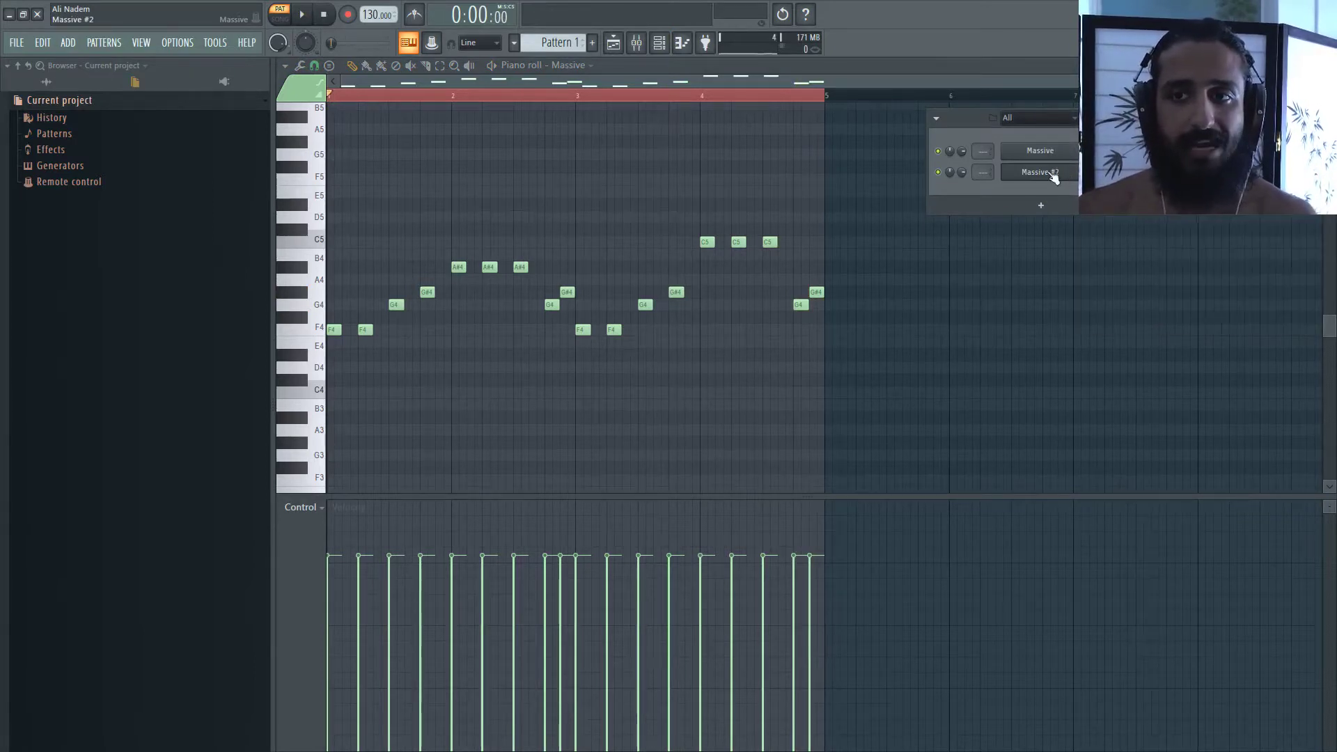
pyautogui.rightClick(1070, 173)
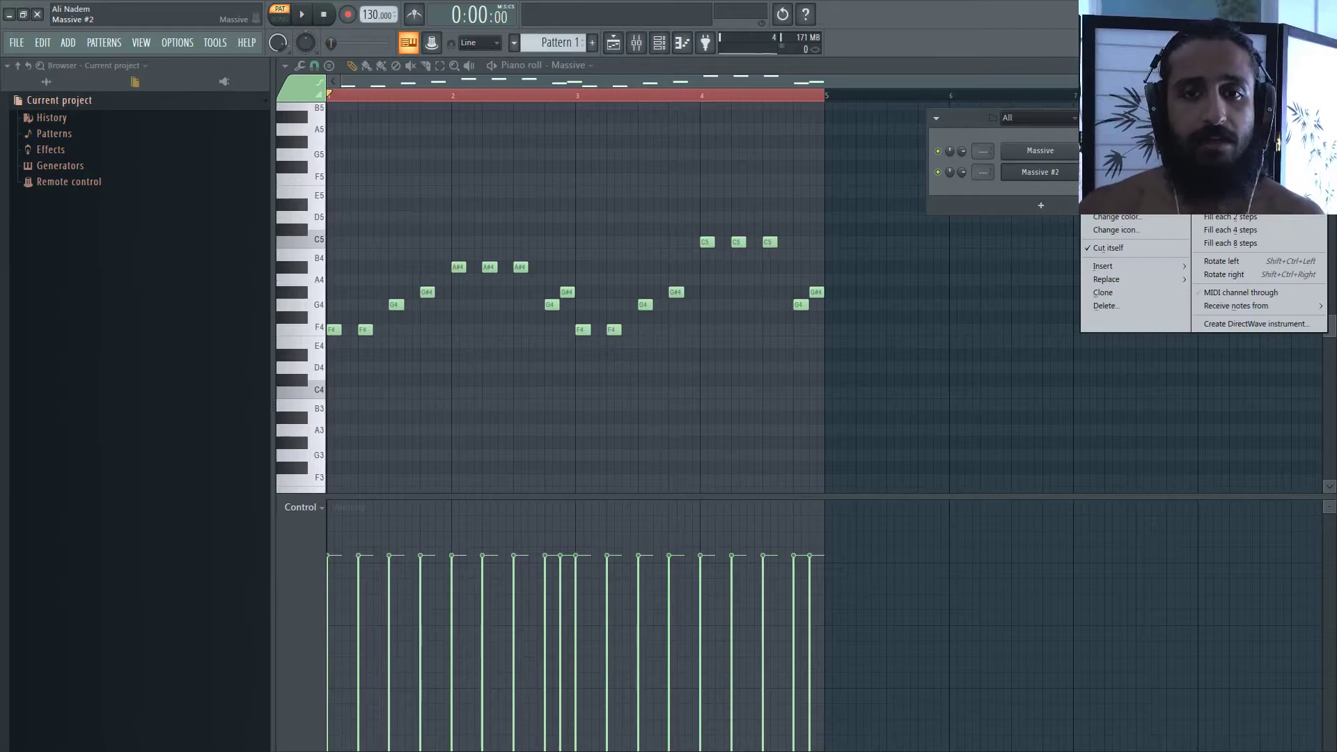
pyautogui.click(1107, 177)
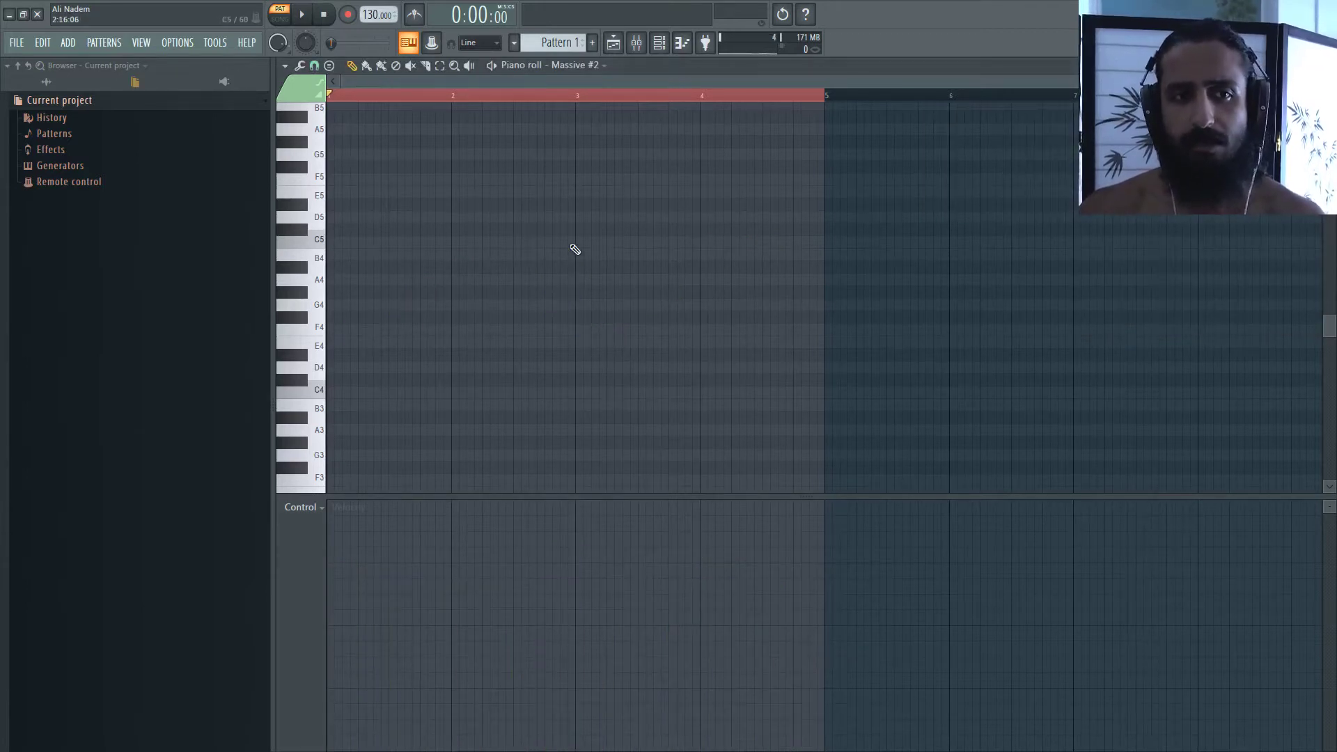
# - Turn on Ghost channels for the Massive #2 piano roll
pyautogui.click(284, 65)
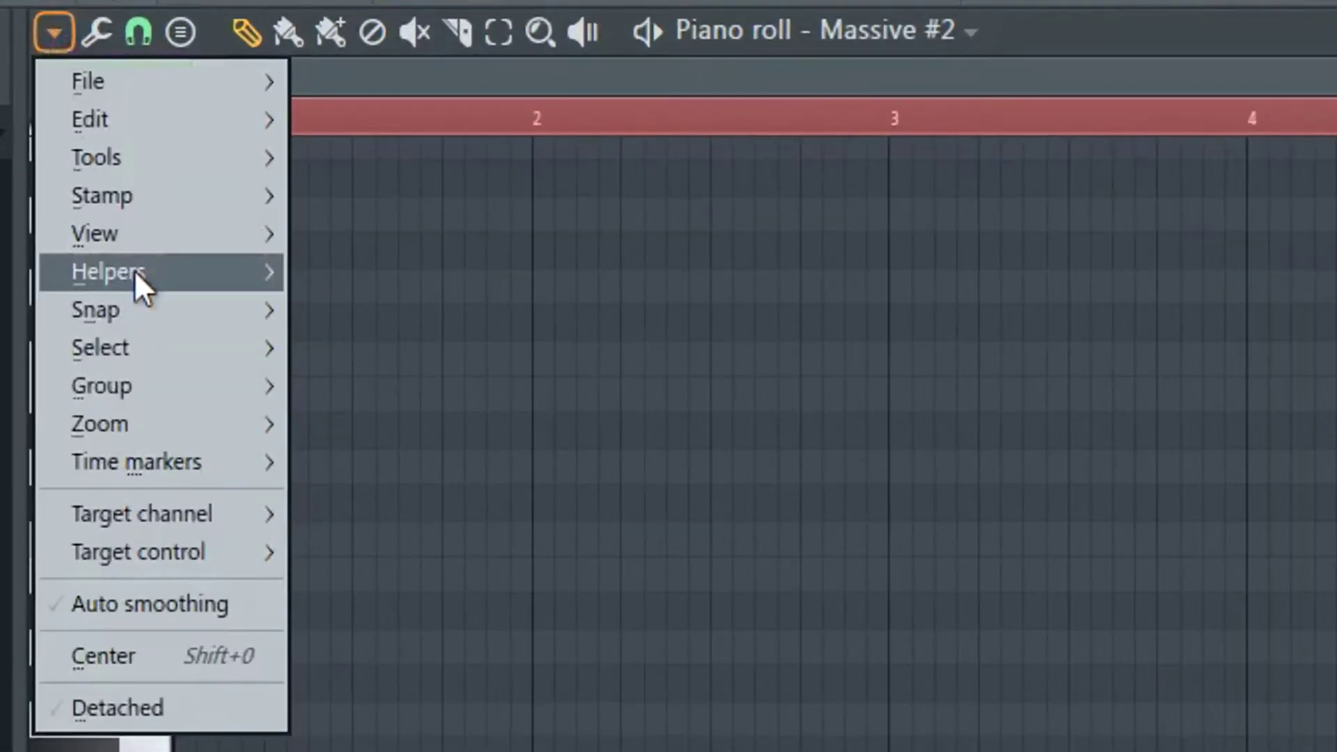
pyautogui.moveTo(313, 150)
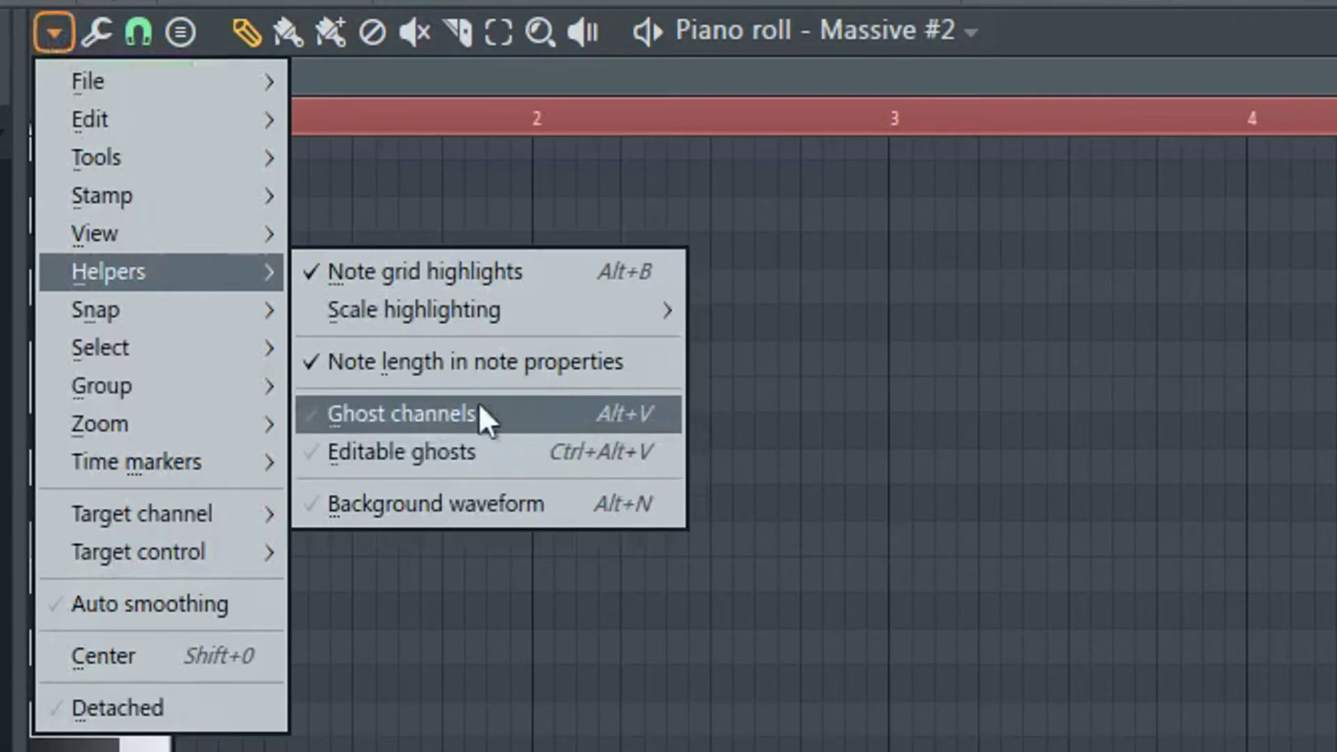
pyautogui.click(599, 420)
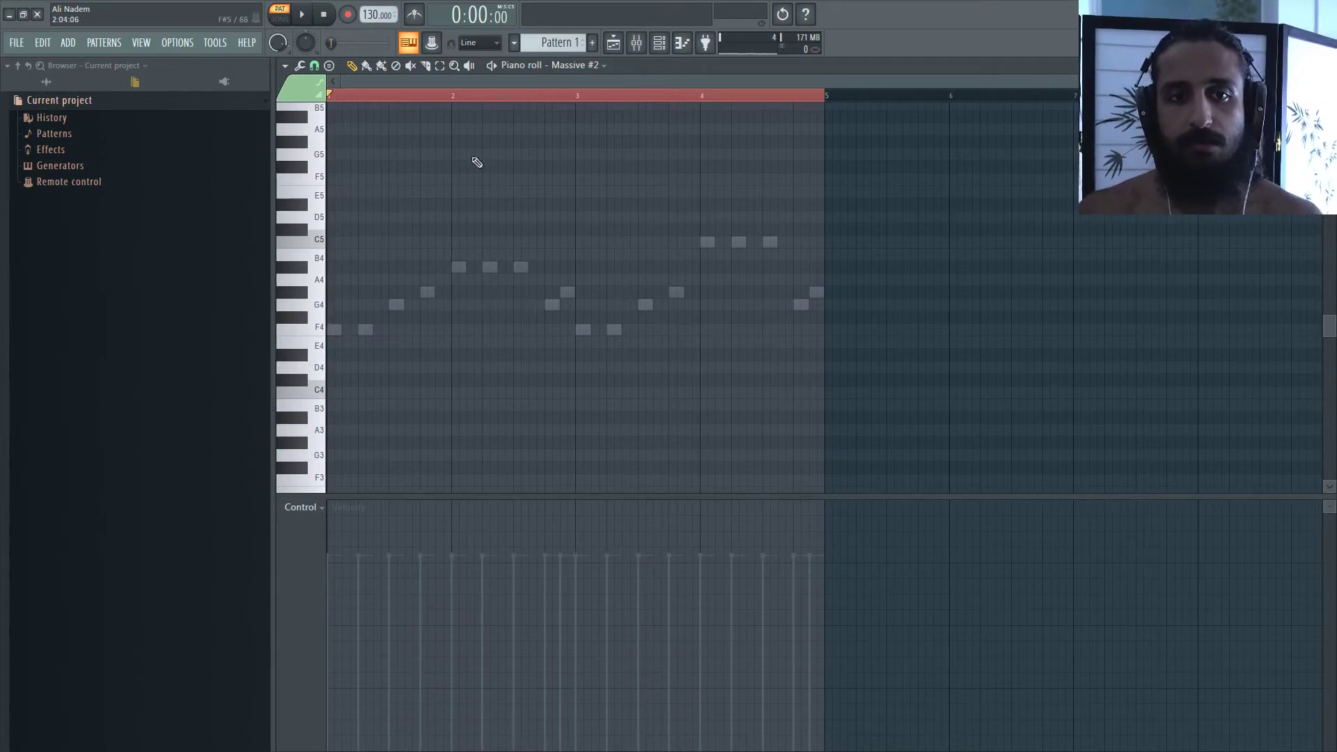
pyautogui.scroll(2, 499, 190)
pyautogui.scroll(-5, 499, 190)
pyautogui.scroll(3, 503, 194)
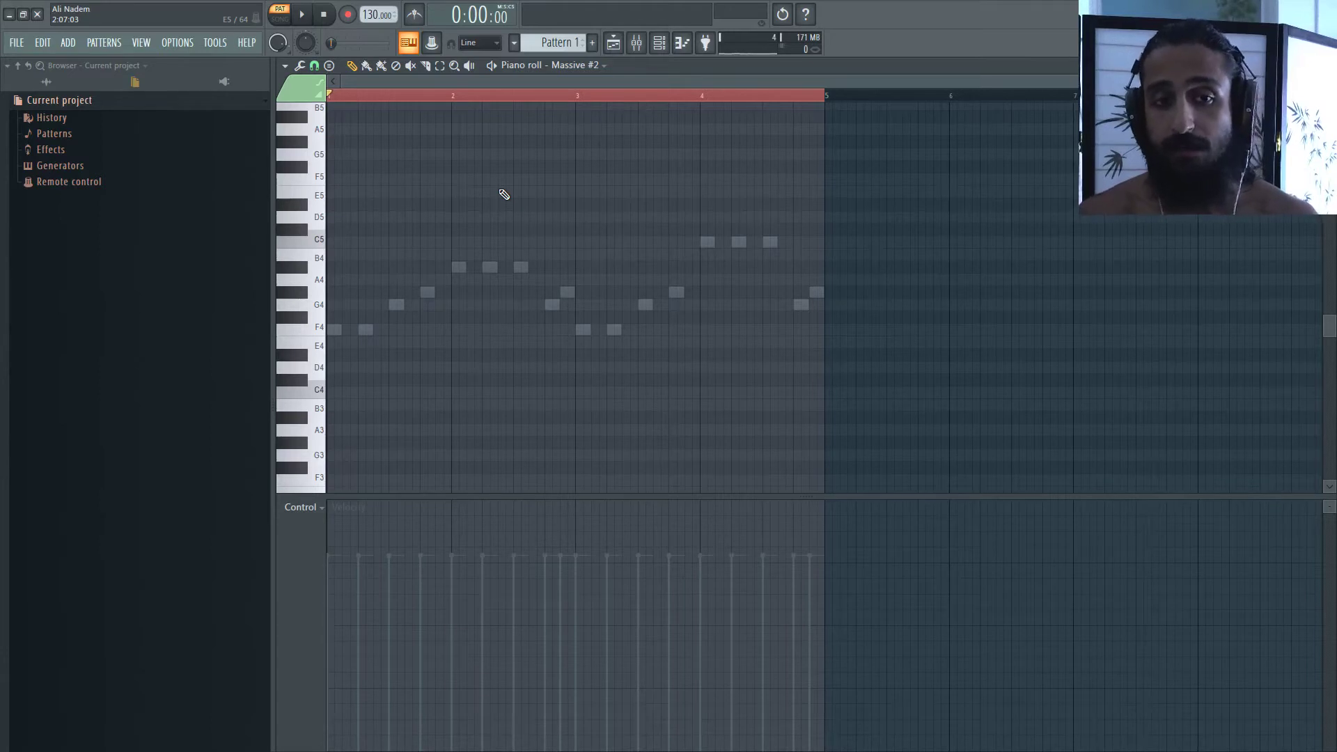
# - Enable Editable ghosts in the piano roll and try moving the ghost A#4 note at the start of bar 2
pyautogui.click(285, 65)
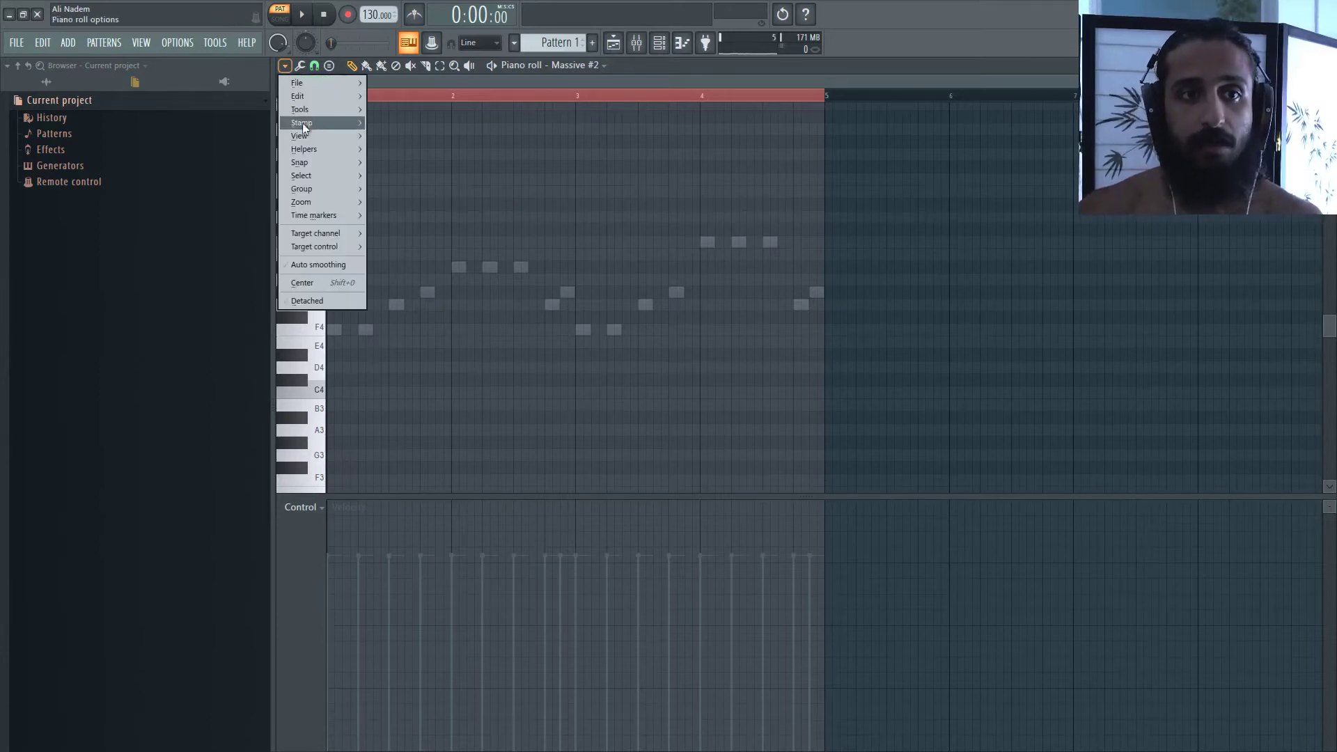
pyautogui.moveTo(314, 149)
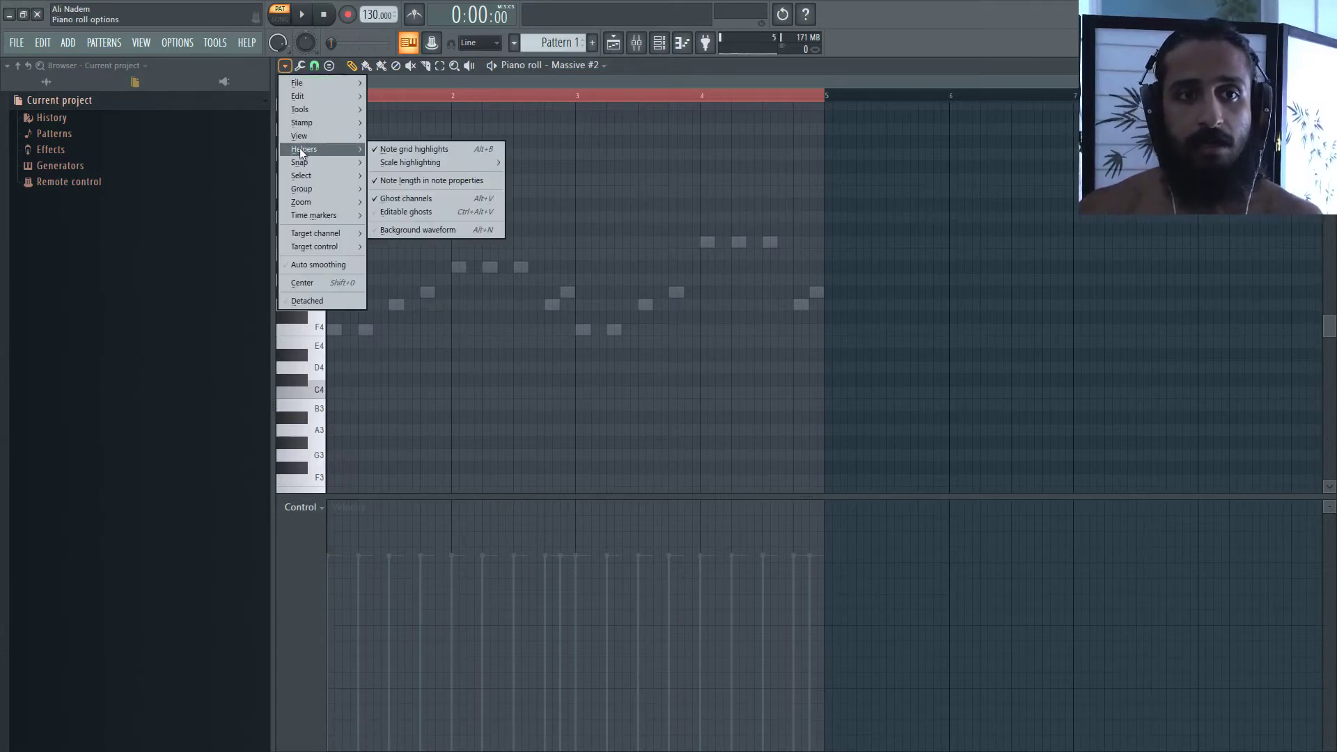
pyautogui.click(420, 212)
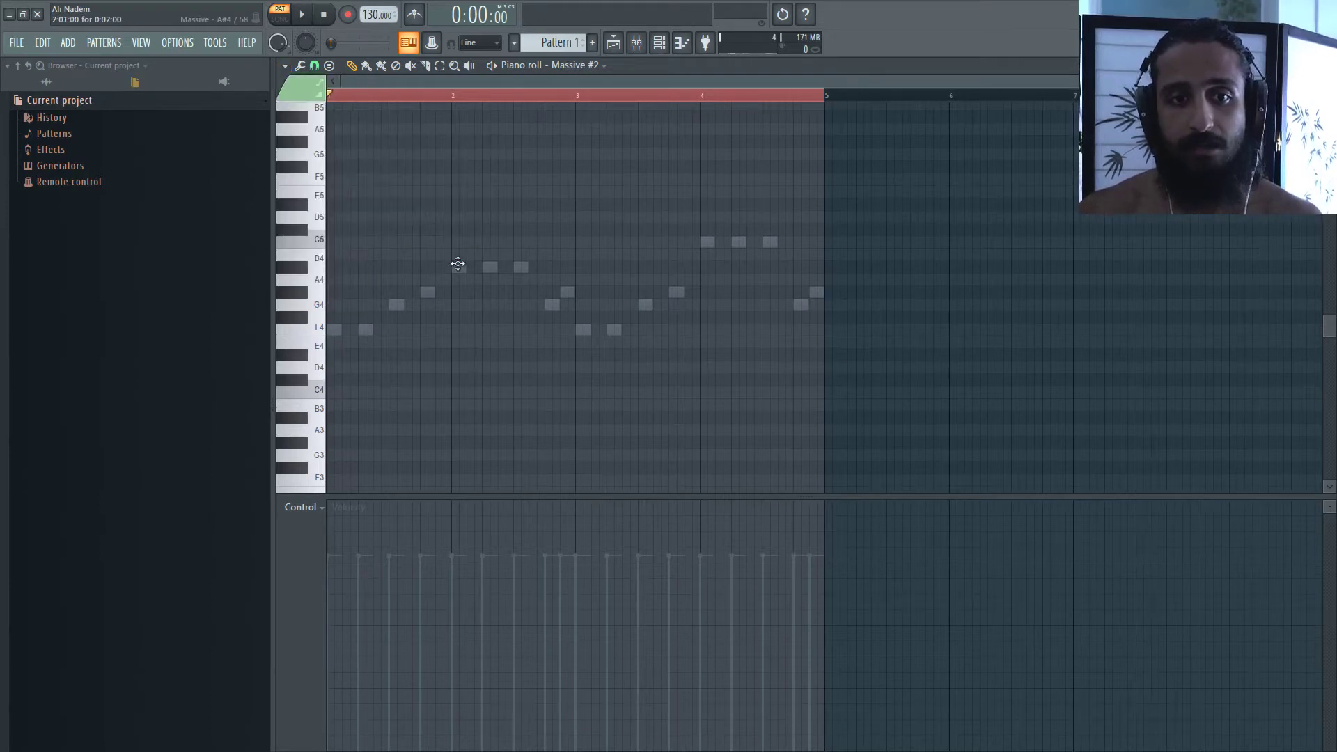
pyautogui.moveTo(457, 263)
pyautogui.mouseDown()
pyautogui.moveTo(457, 251)
pyautogui.moveTo(459, 268)
pyautogui.mouseUp()
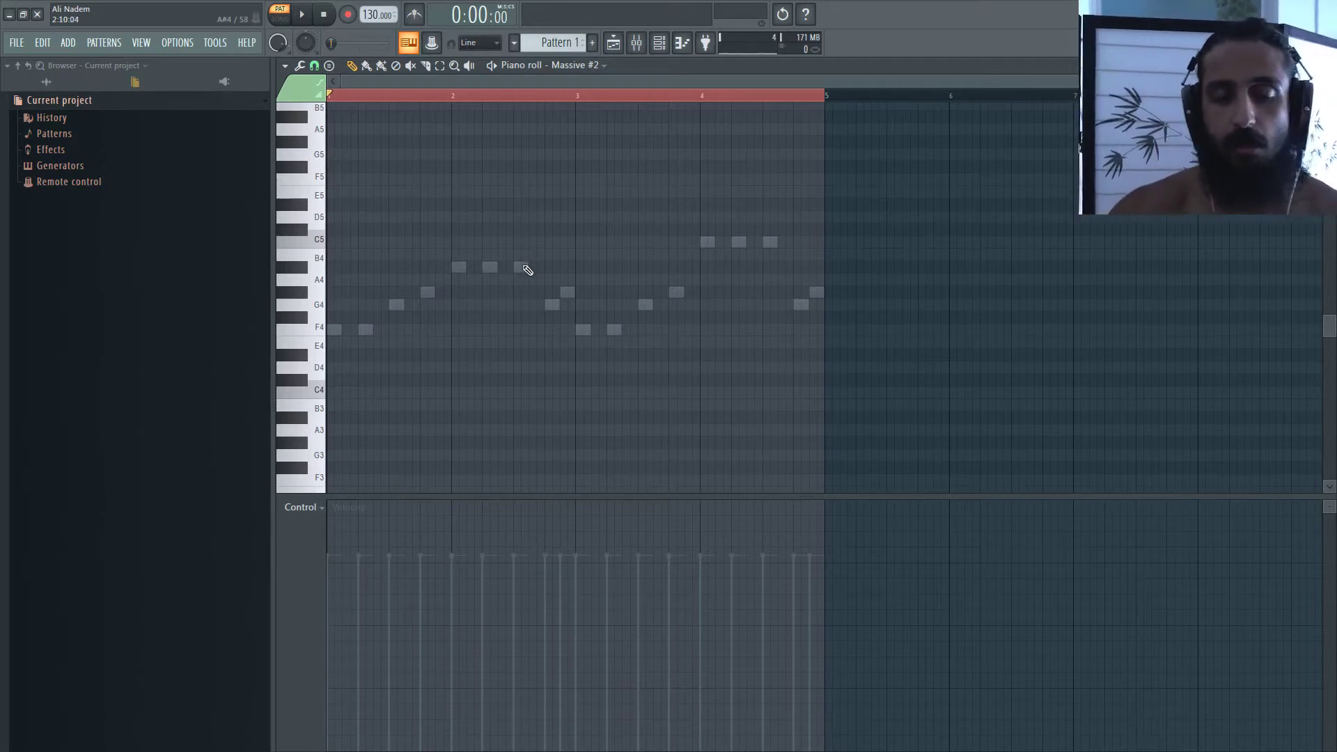
# - Add one-bar bass notes to Massive #2 during playback: C#3 in bar 1, D#3 in bar 2 and F3 in bars 3 and 4
pyautogui.scroll(-3, 397, 336)
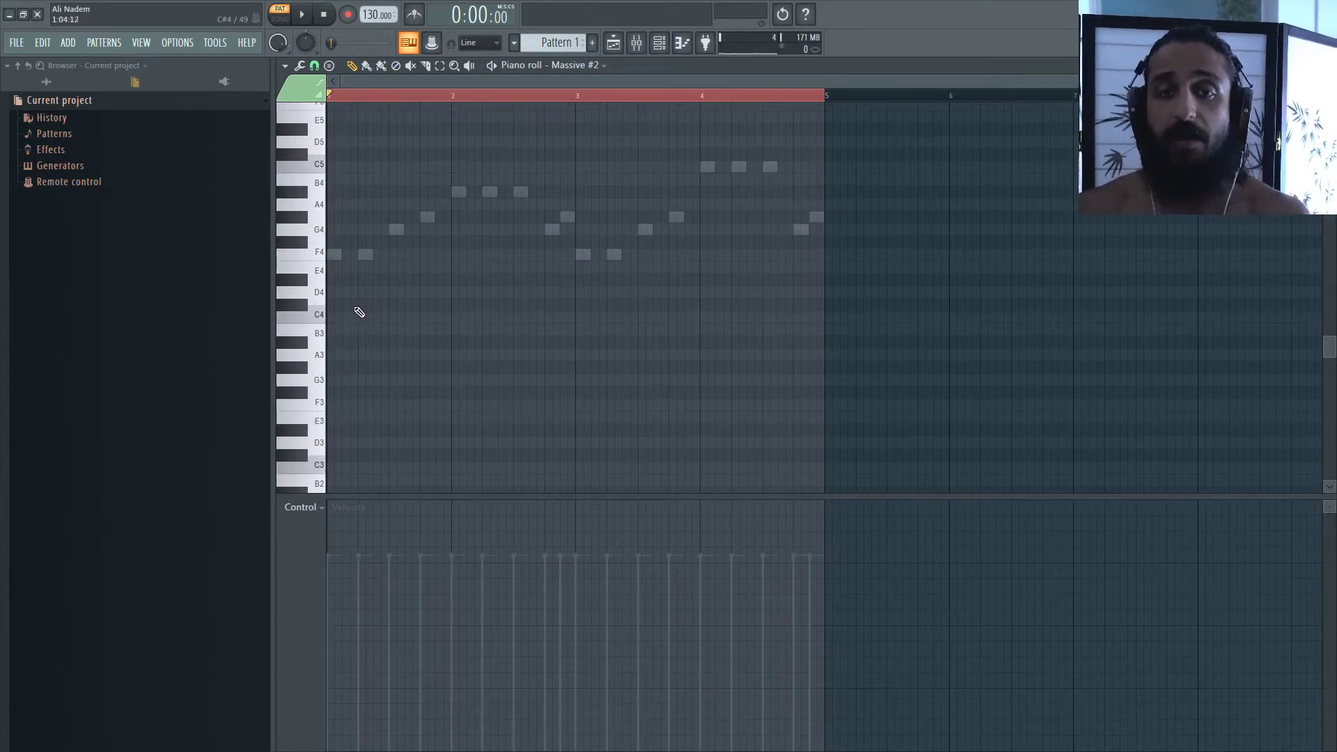
pyautogui.click(659, 42)
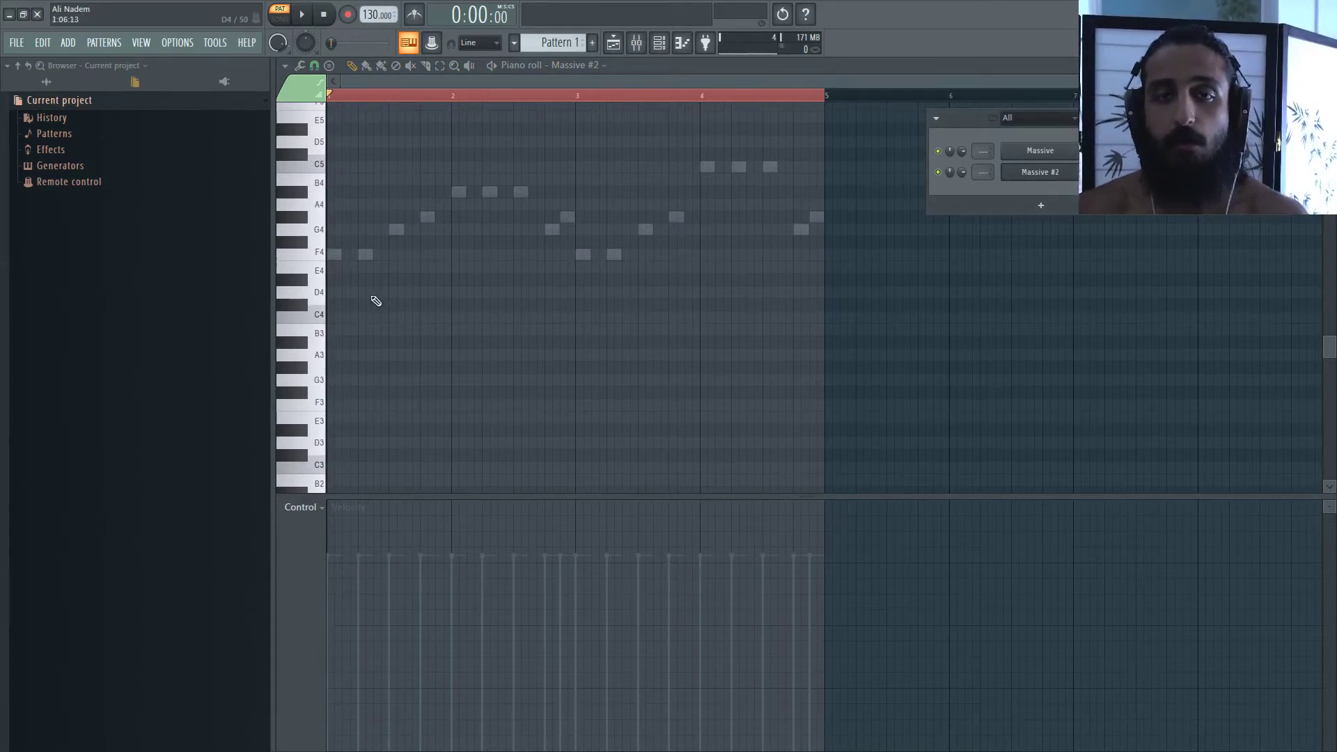
pyautogui.moveTo(336, 307); pyautogui.dragTo(394, 454)
pyautogui.press('space')
pyautogui.click(460, 430)
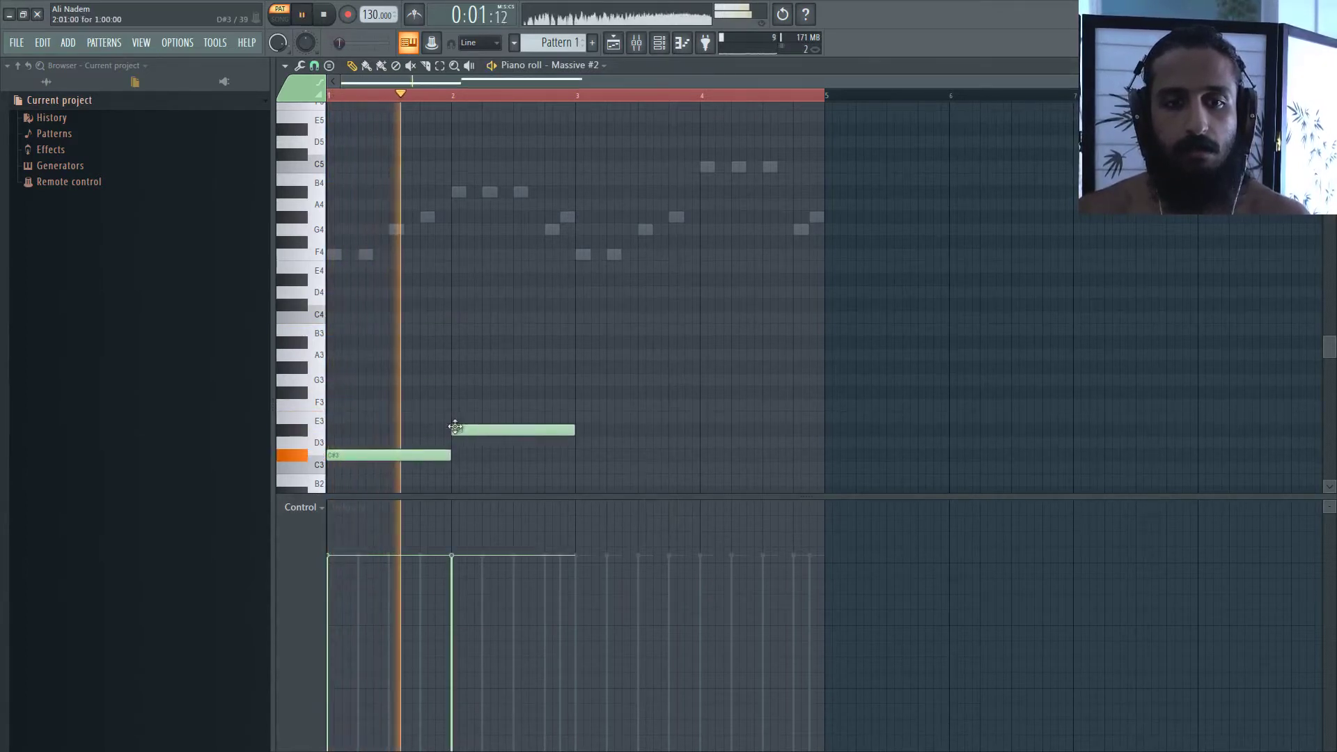
pyautogui.click(582, 404)
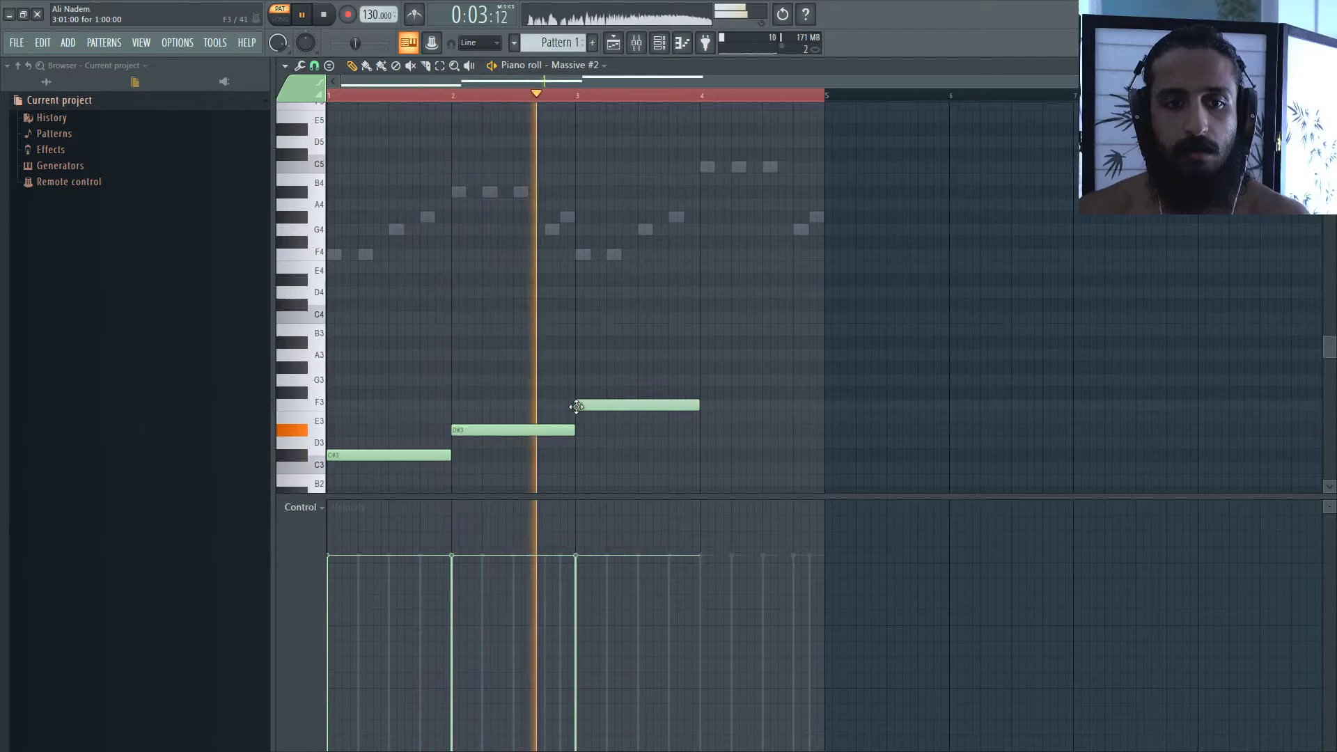
pyautogui.click(707, 405)
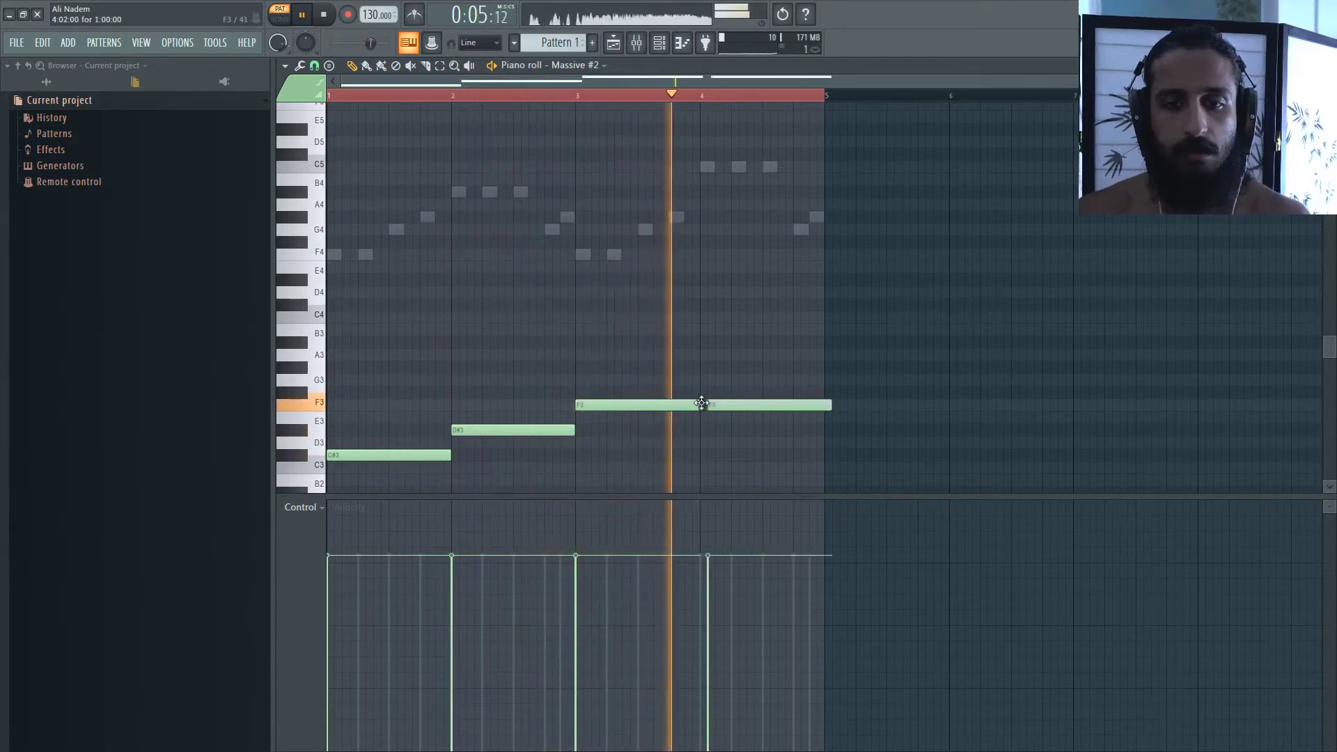
# - Stop playback and duplicate the whole melody of the Massive channel into bars 5 to 8
pyautogui.press('F6')
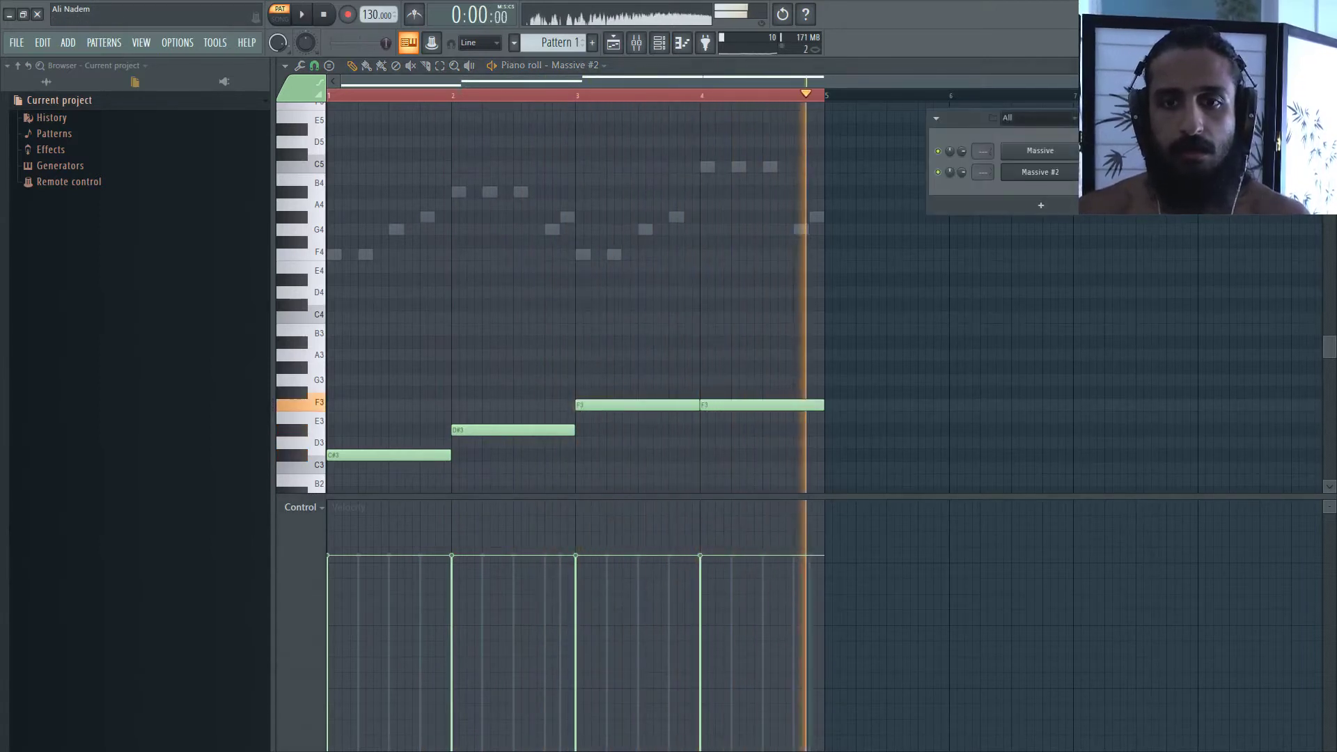
pyautogui.press('space')
pyautogui.rightClick(1042, 158)
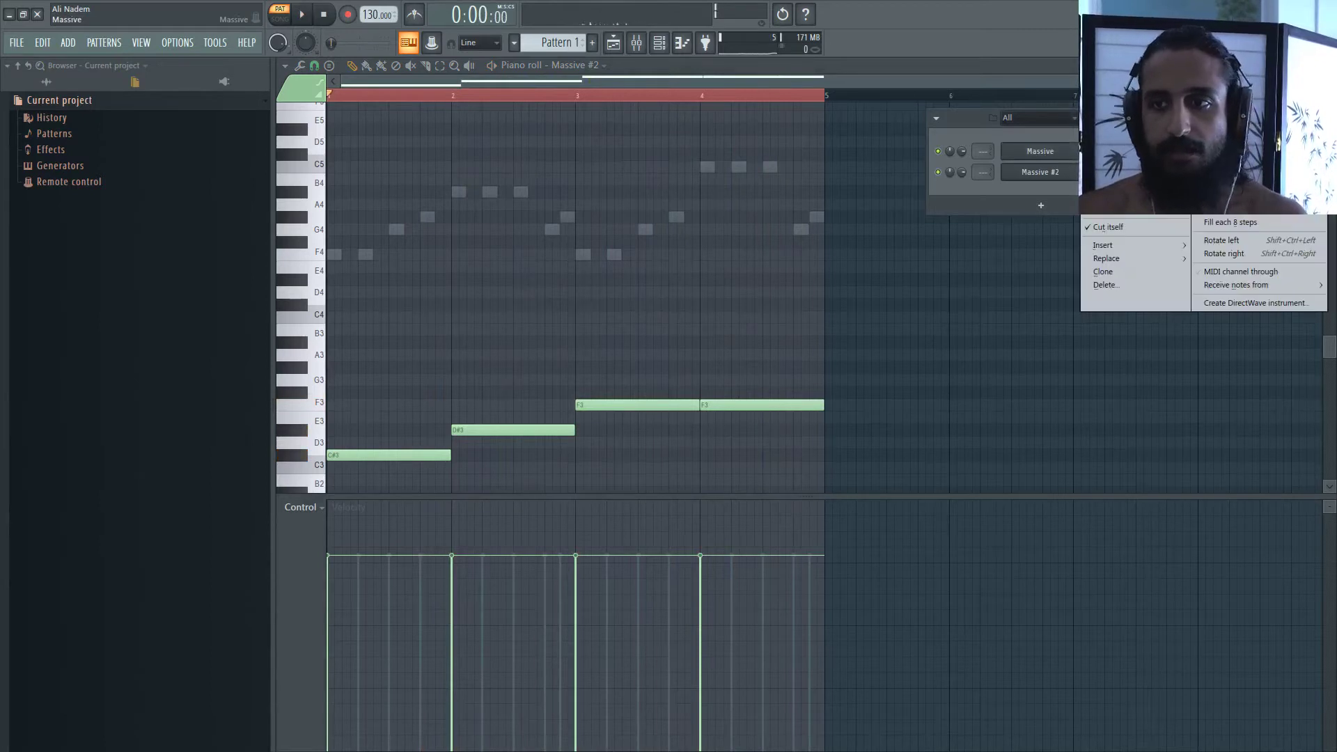
pyautogui.click(1108, 152)
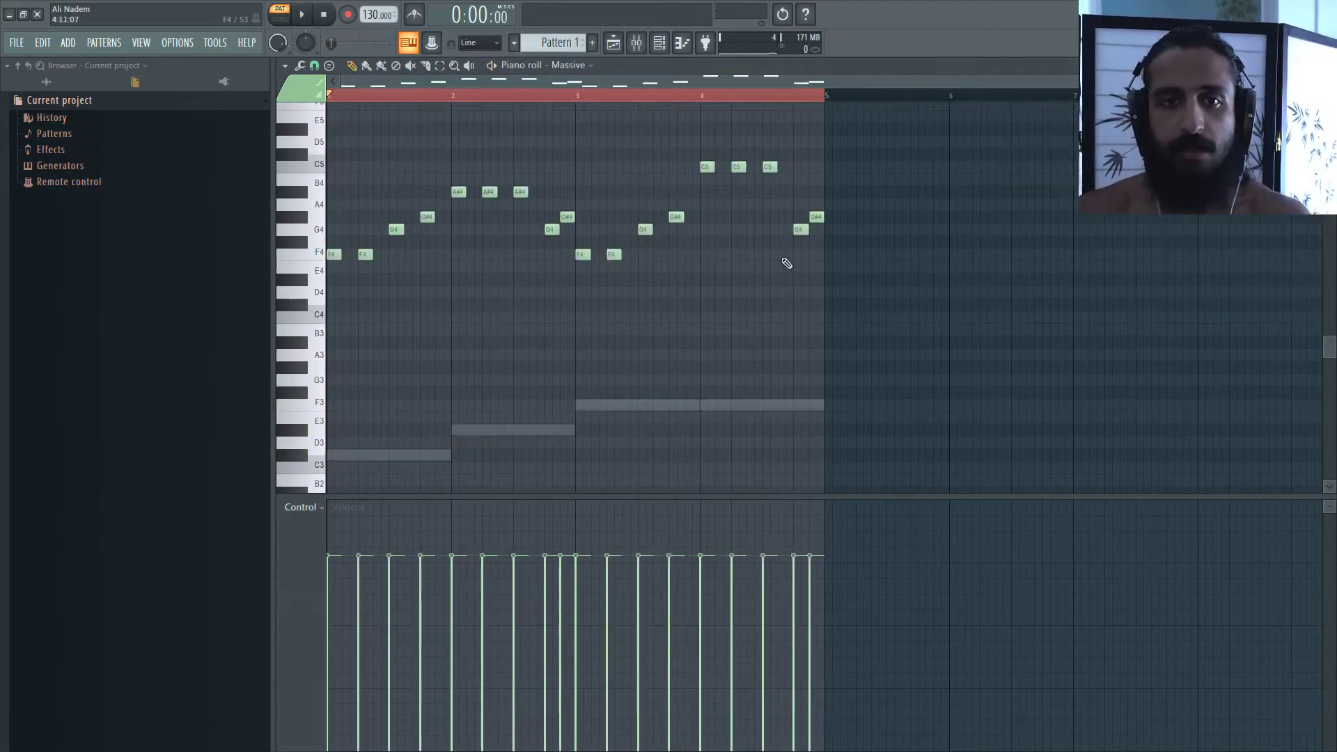
pyautogui.moveTo(368, 256); pyautogui.dragTo(861, 257)
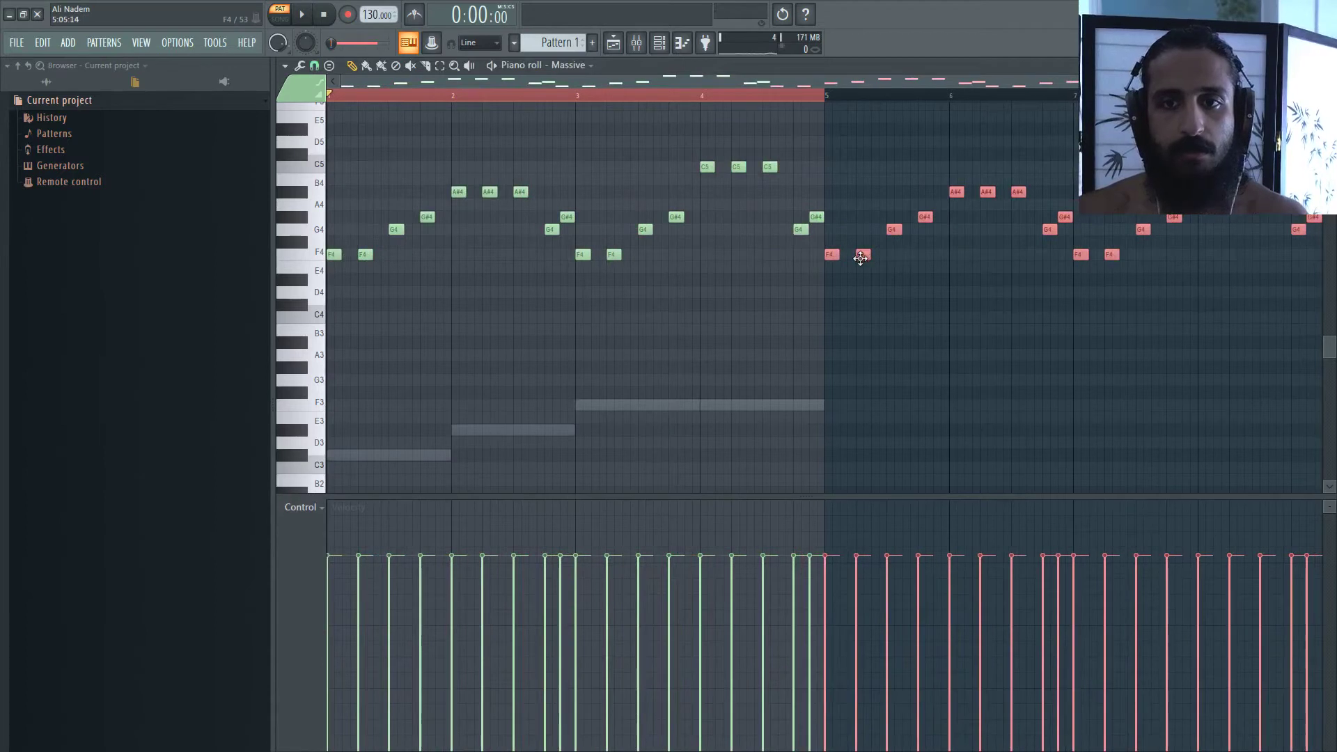
# - Duplicate the four bass notes of Massive #2 into bars 5 to 8
pyautogui.click(659, 43)
pyautogui.rightClick(1062, 174)
pyautogui.click(1083, 185)
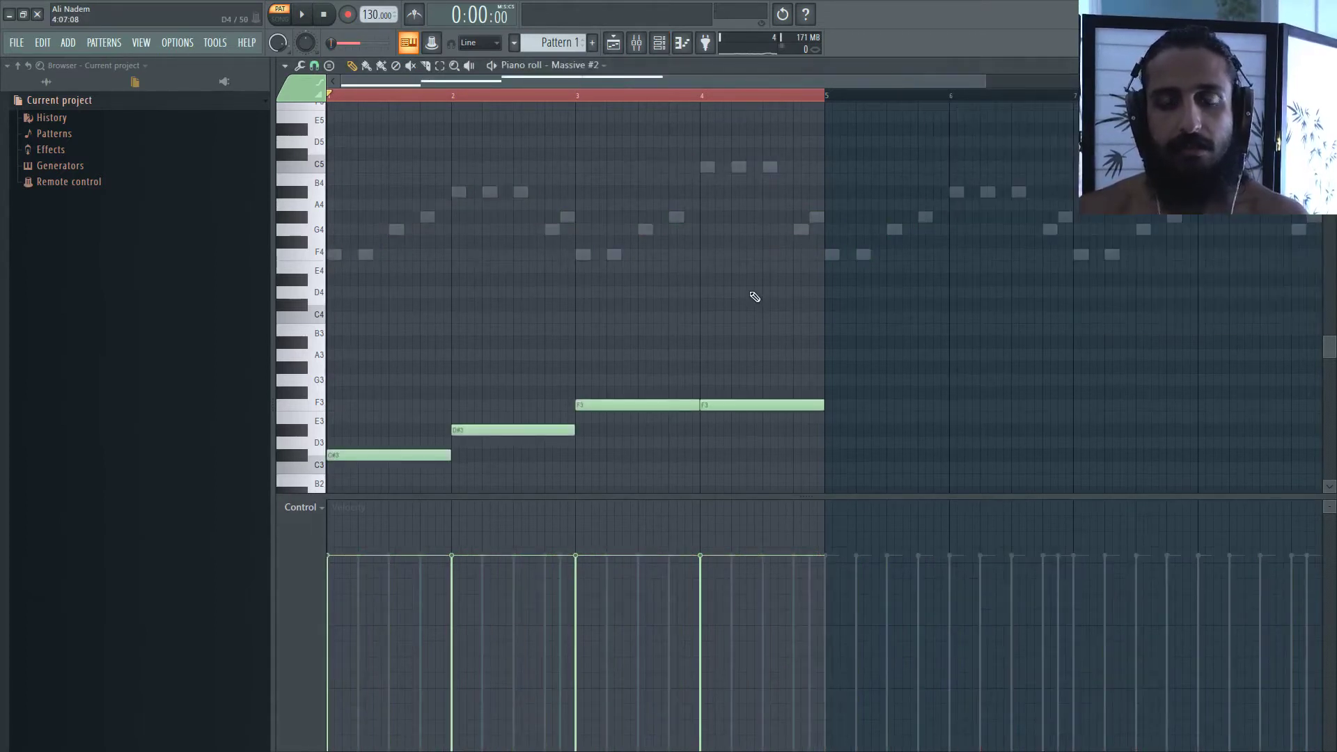
pyautogui.scroll(-2, 754, 297)
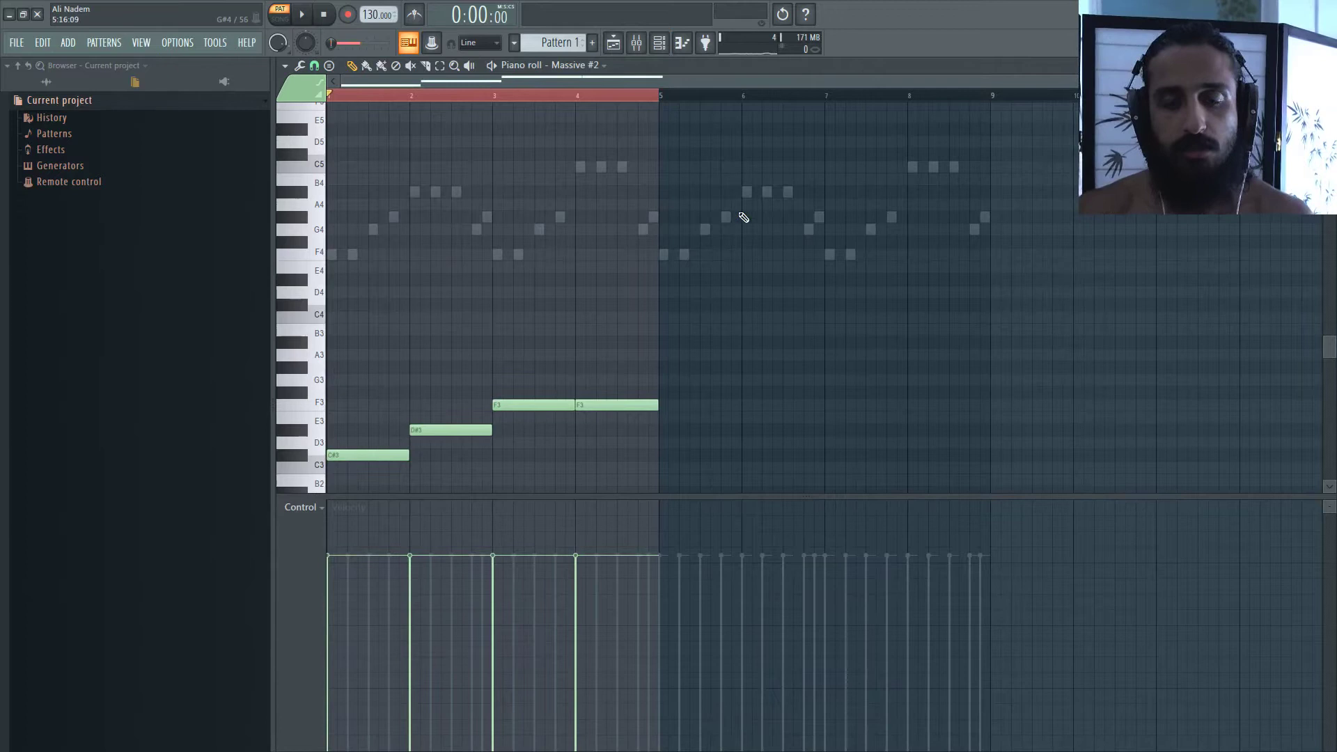
pyautogui.scroll(-2, 621, 390)
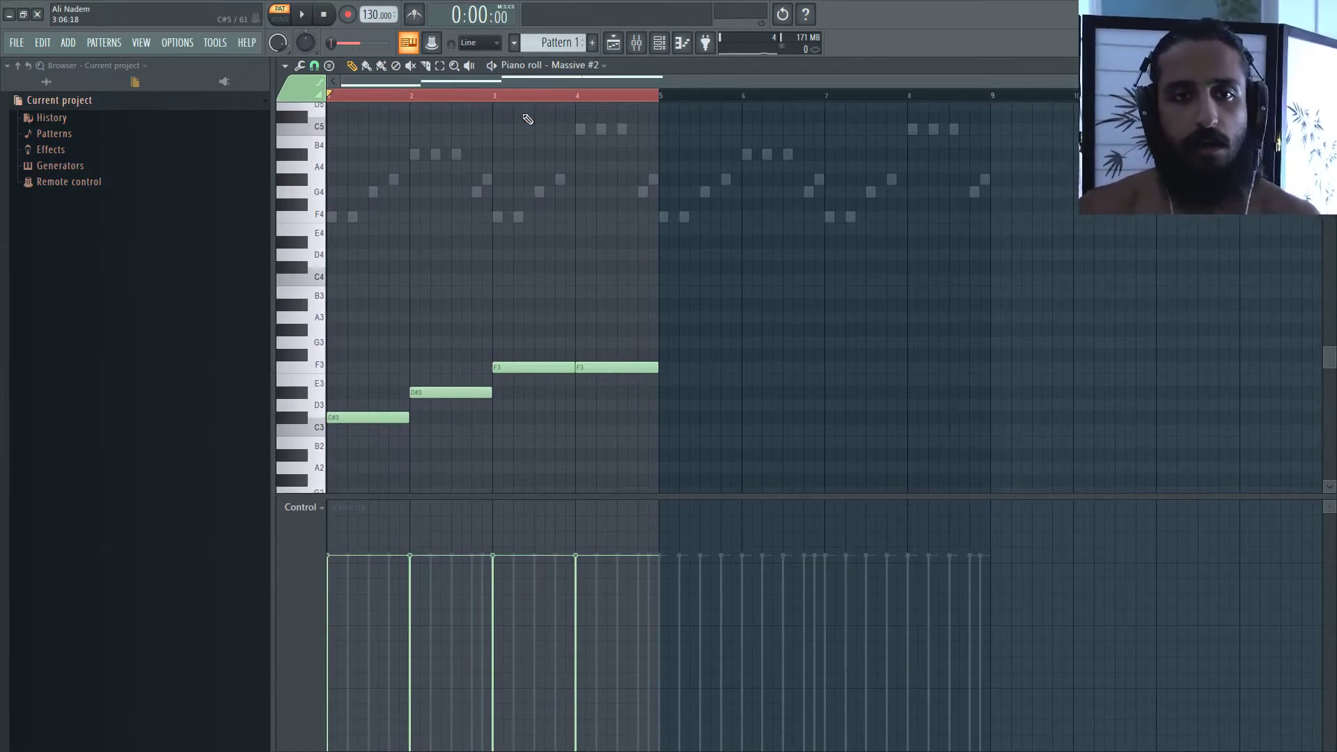
pyautogui.click(337, 96)
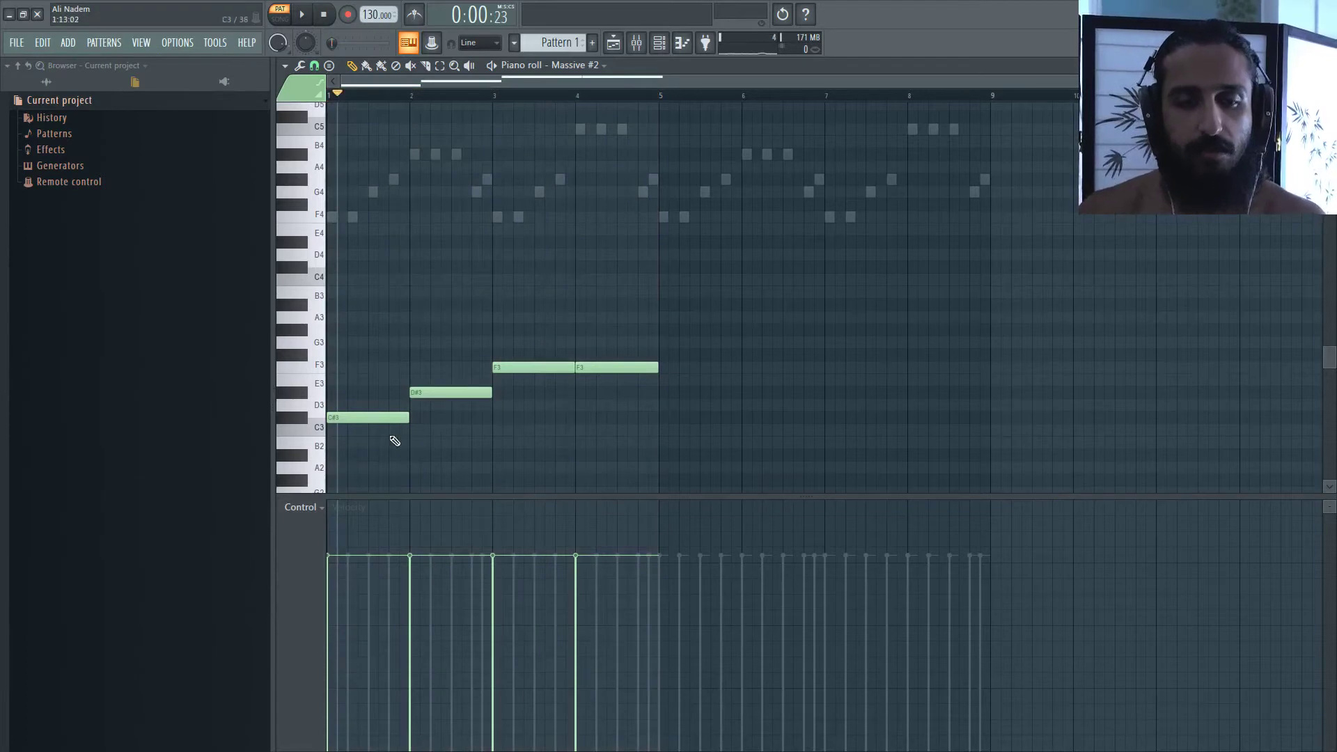
pyautogui.hotkey('ctrl', 'a')
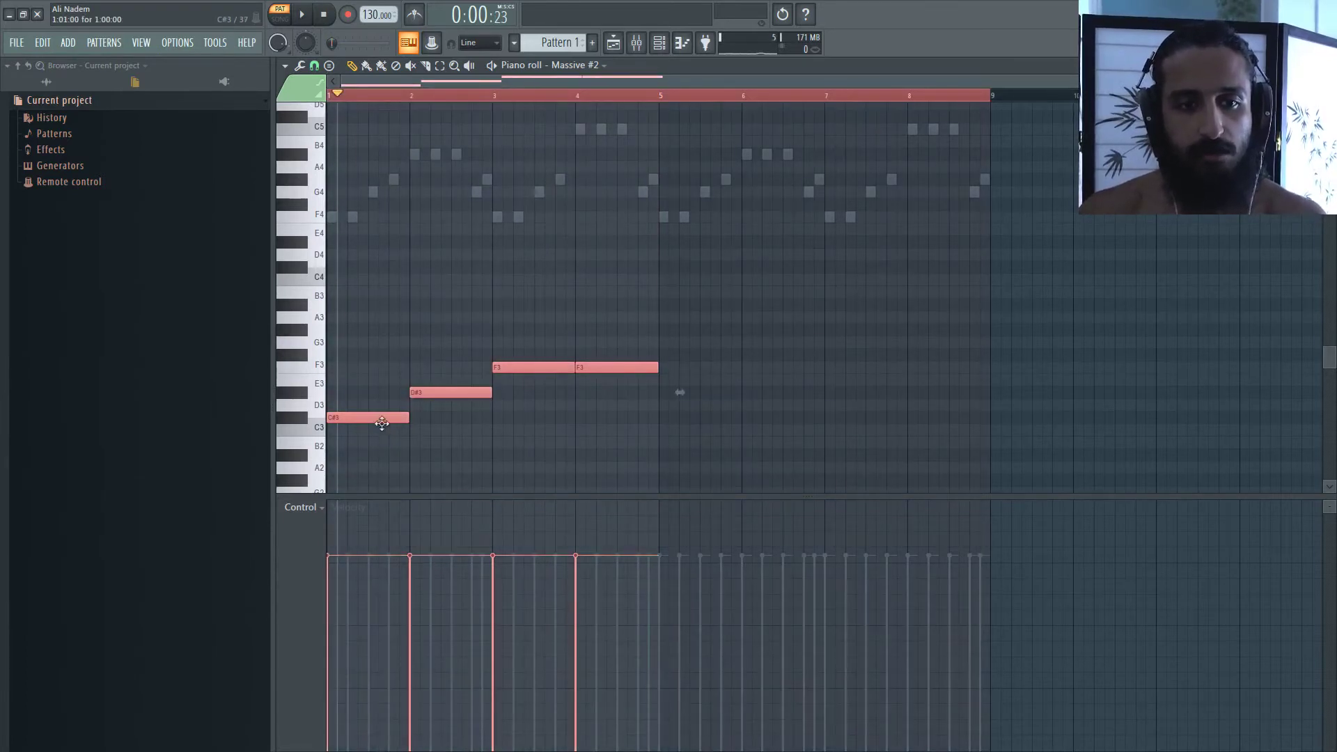
pyautogui.moveTo(381, 424); pyautogui.dragTo(706, 426)
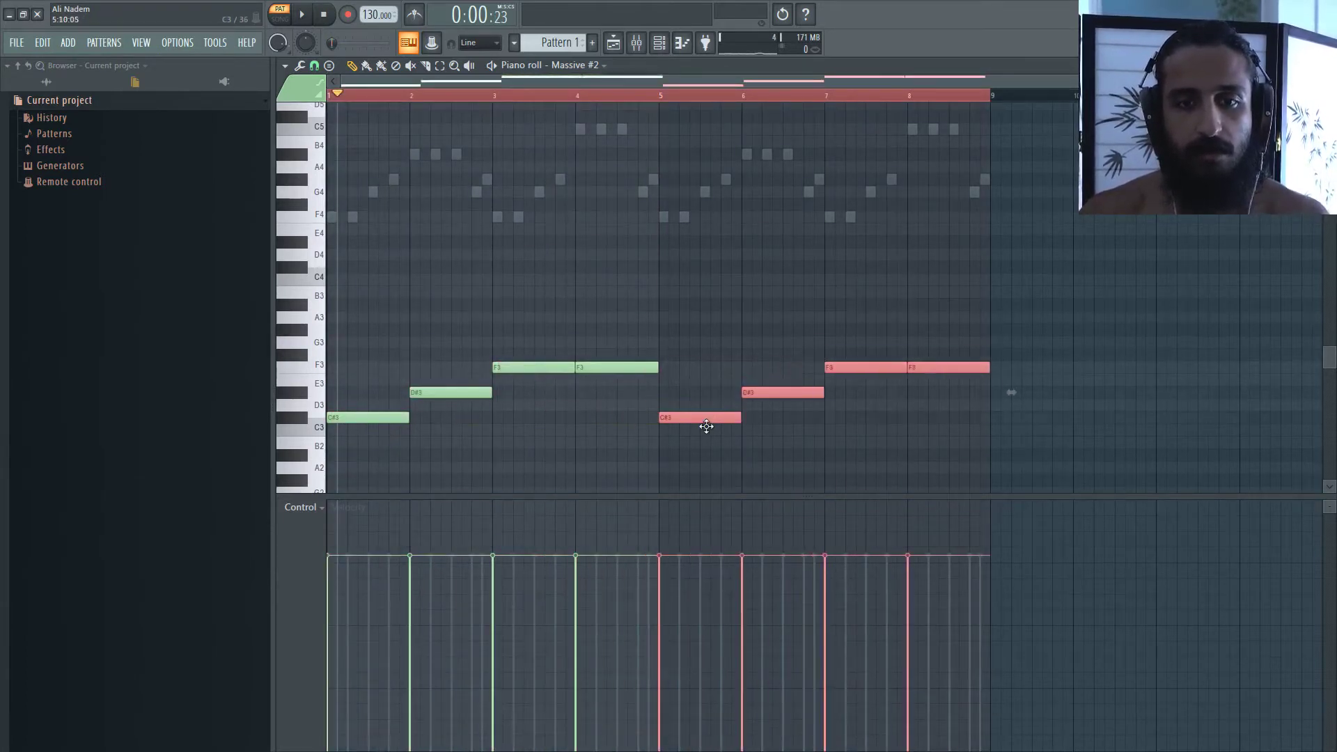
# - Audition the loop from bar 4 while raising the bass note in bar 7 to A#3 and the one in bar 8 to C4
pyautogui.click(576, 94)
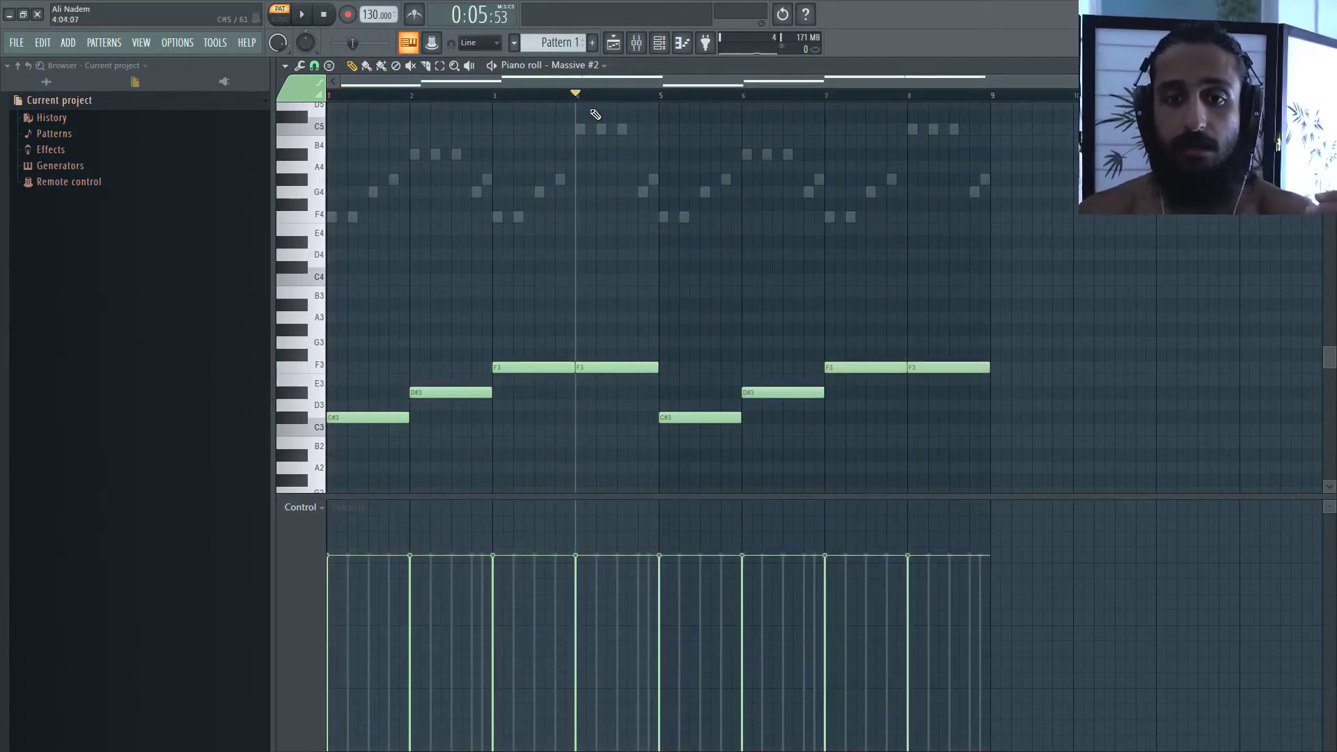
pyautogui.press('space')
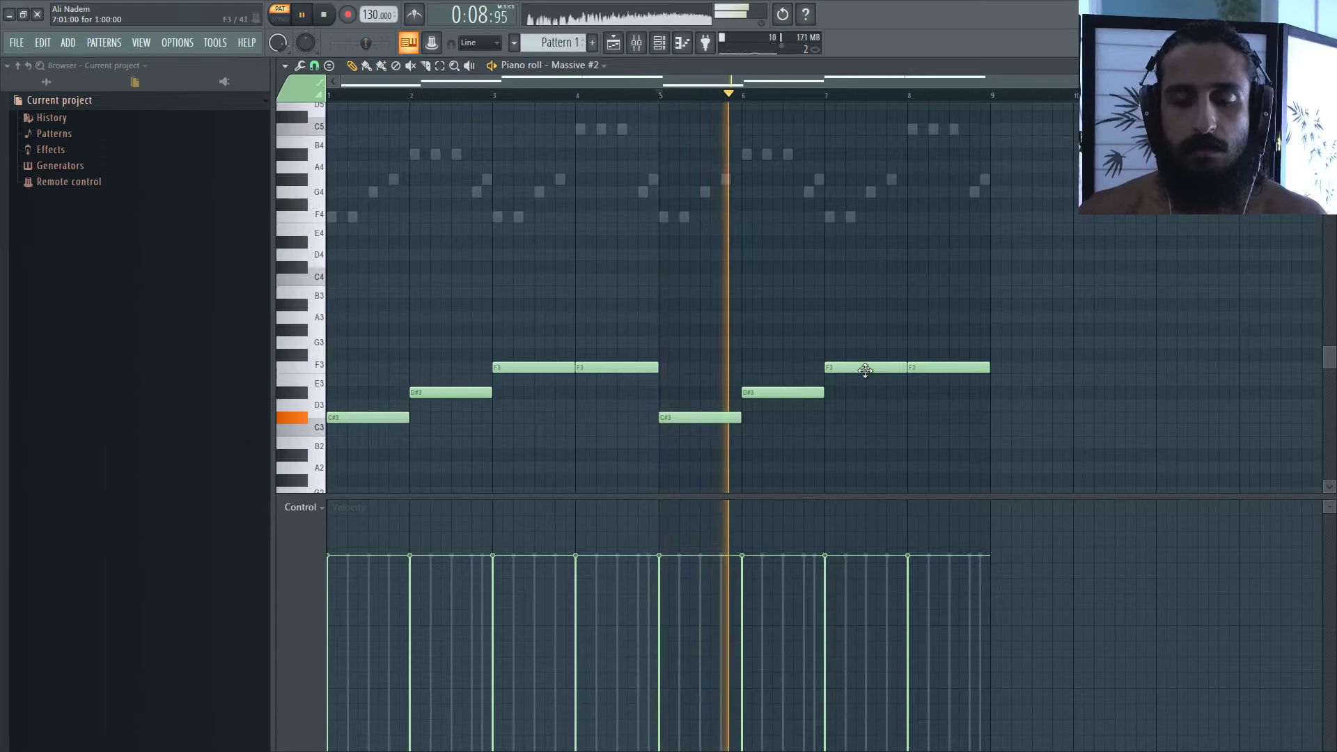
pyautogui.moveTo(865, 369); pyautogui.dragTo(862, 308)
pyautogui.press('space')
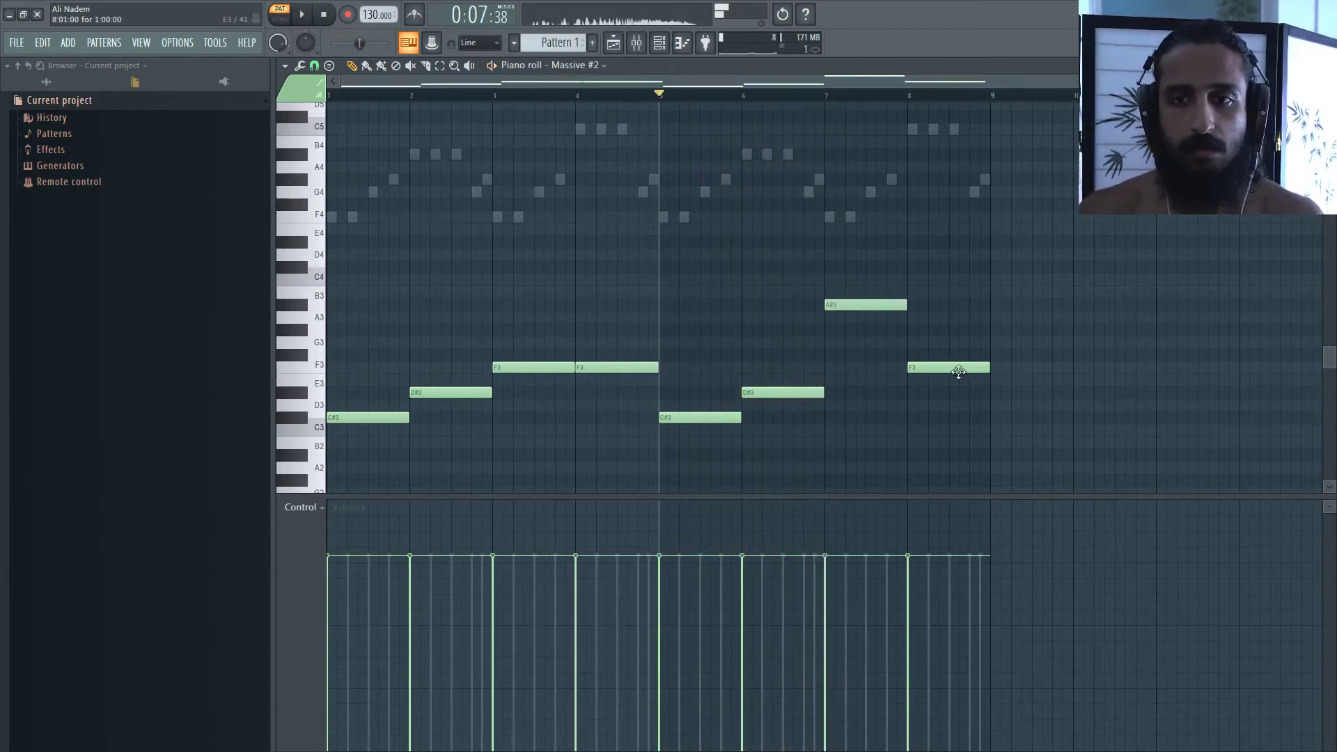
pyautogui.moveTo(958, 371); pyautogui.dragTo(951, 279)
pyautogui.press('space')
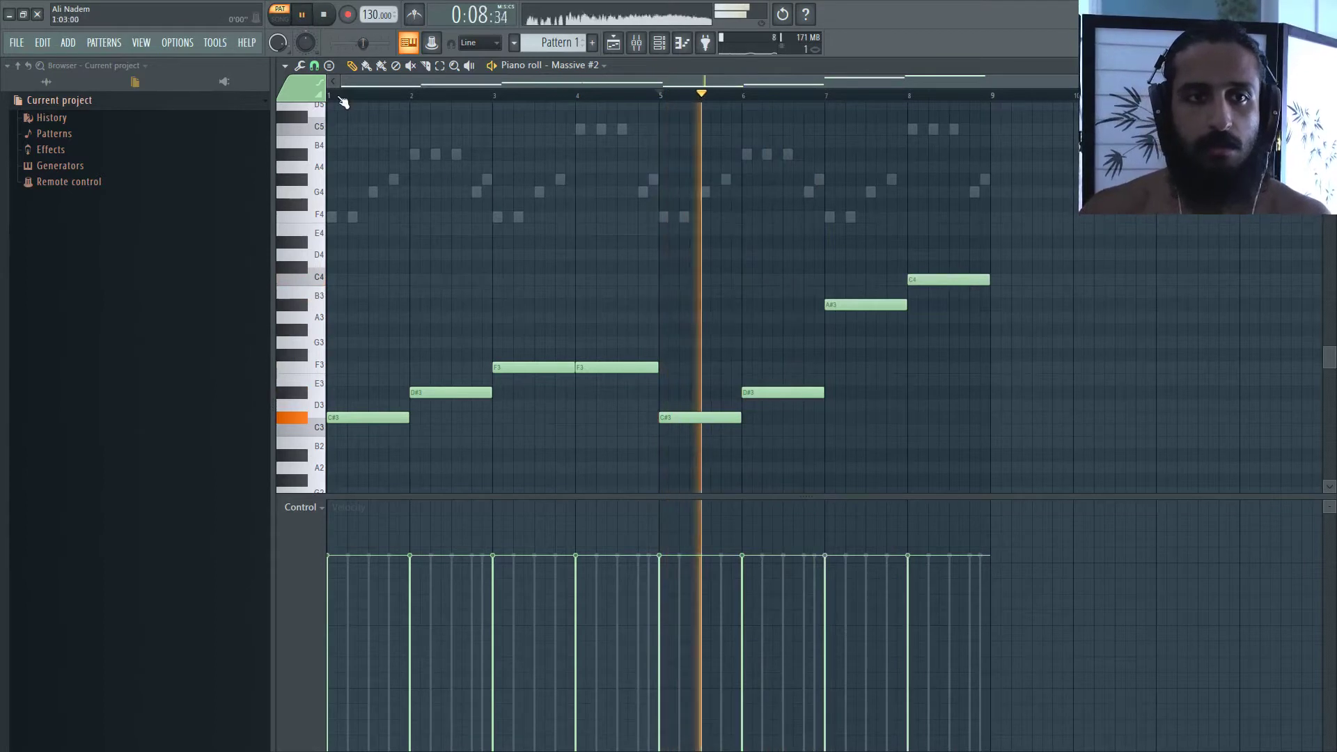
pyautogui.click(334, 18)
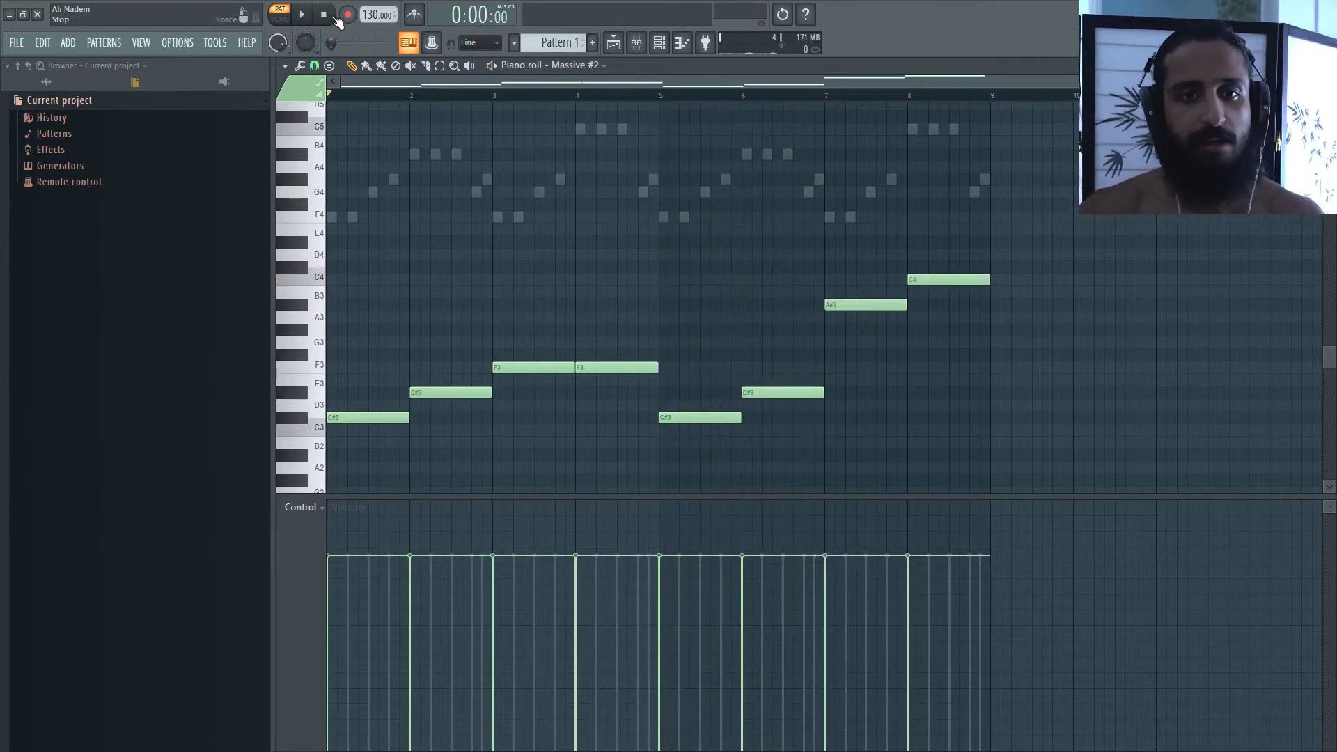
# - Play through the eight-bar loop, stop it, and clone the Massive #2 channel
pyautogui.click(658, 44)
pyautogui.press('space')
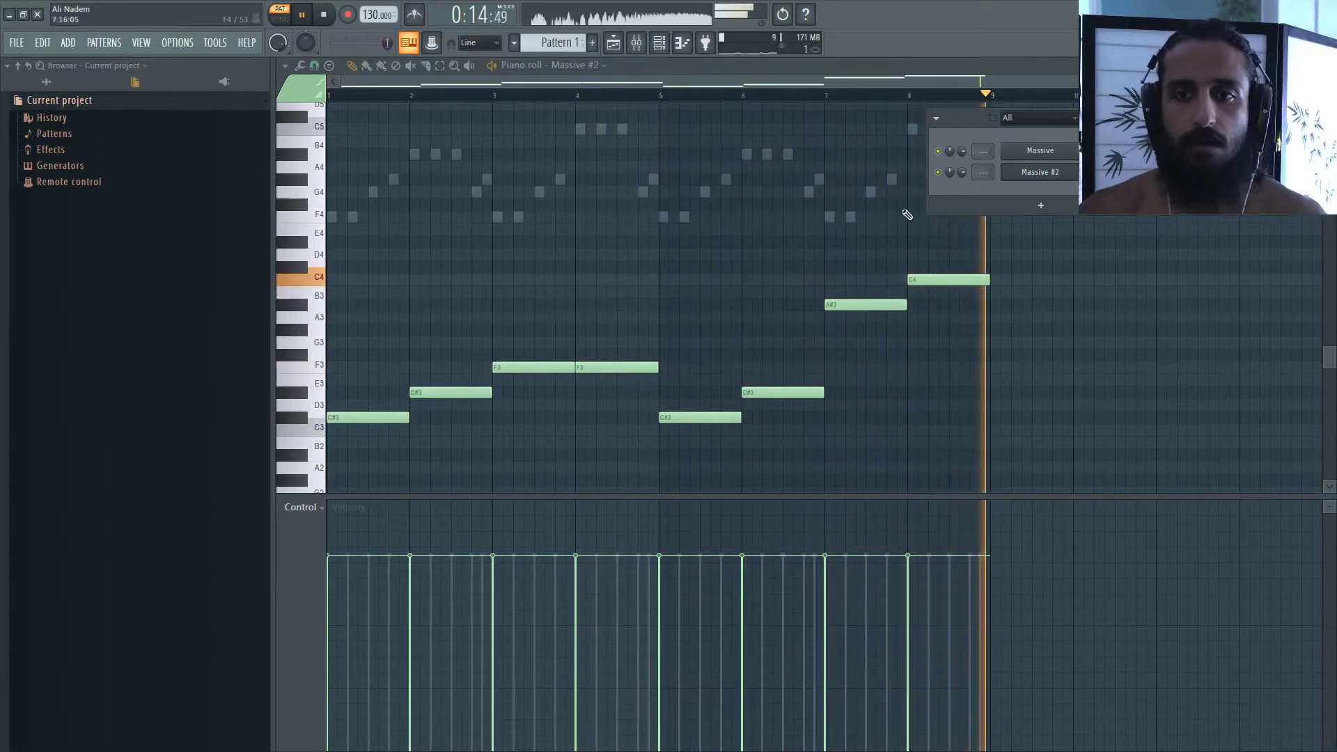
pyautogui.press('space')
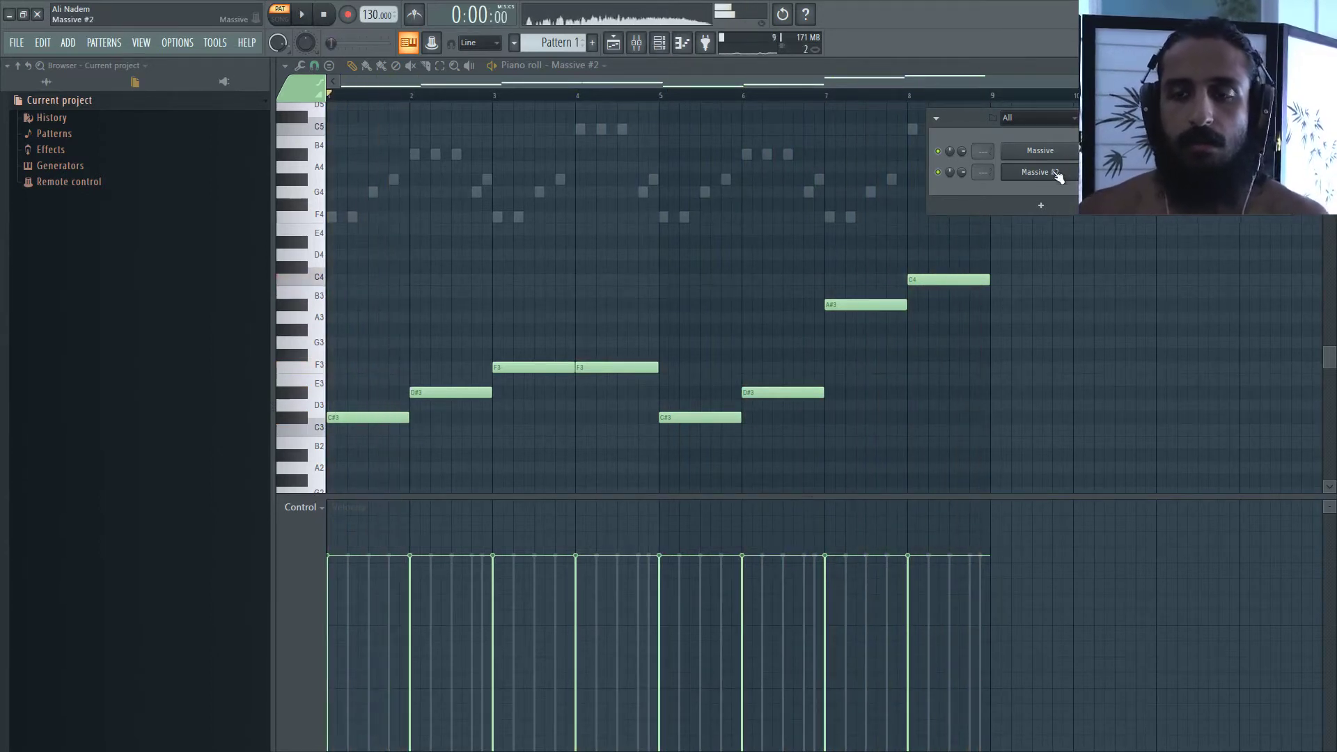
pyautogui.rightClick(1055, 159)
pyautogui.click(1110, 279)
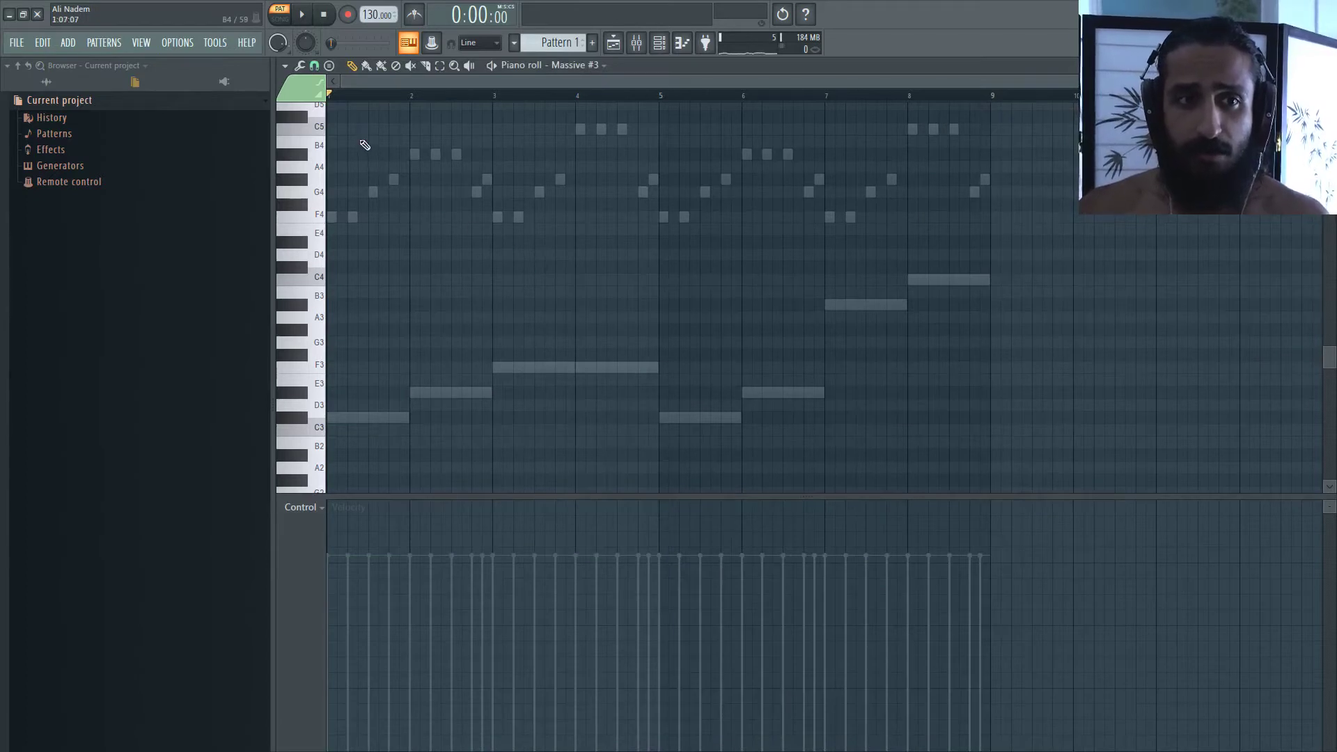
pyautogui.moveTo(345, 141); pyautogui.dragTo(332, 115)
pyautogui.scroll(2, 332, 115)
pyautogui.rightClick(405, 191)
pyautogui.scroll(-3, 343, 363)
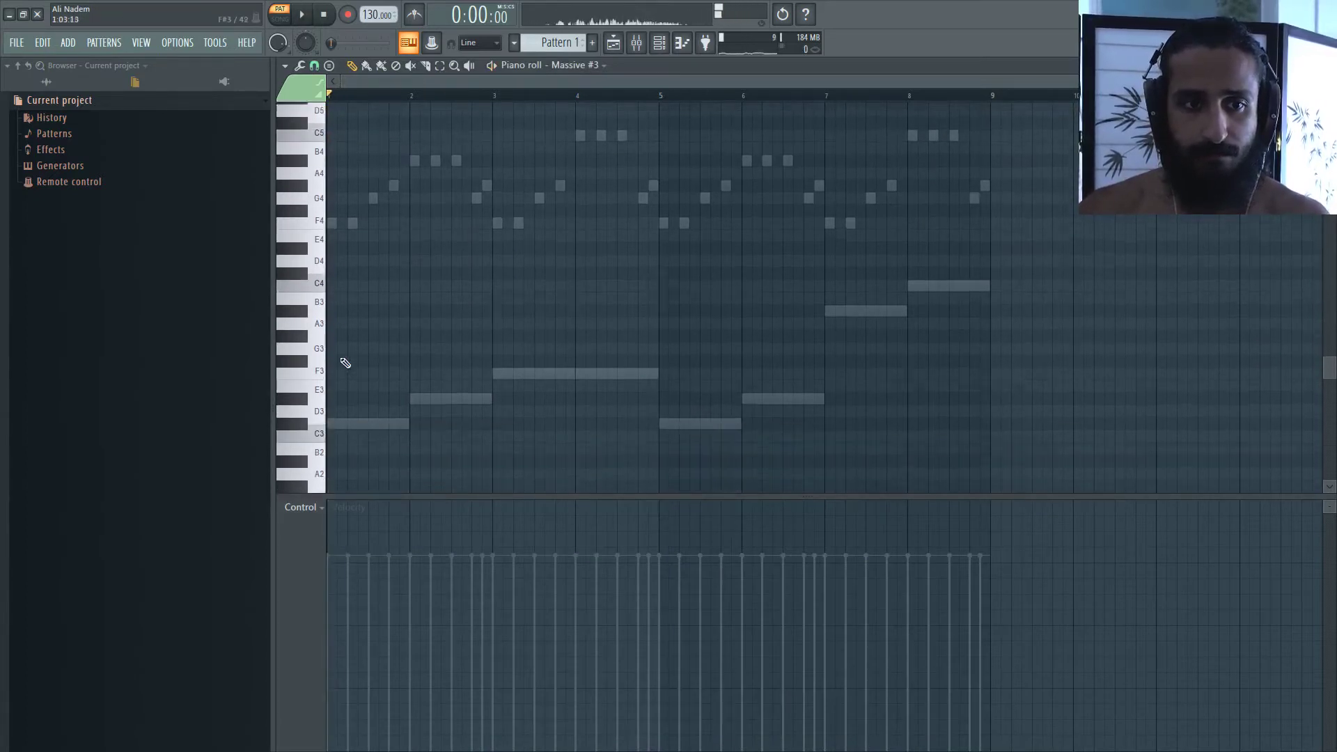
pyautogui.click(338, 382)
pyautogui.rightClick(343, 382)
pyautogui.moveTo(342, 344); pyautogui.dragTo(305, 291)
pyautogui.click(411, 292)
pyautogui.rightClick(412, 293)
pyautogui.rightClick(397, 294)
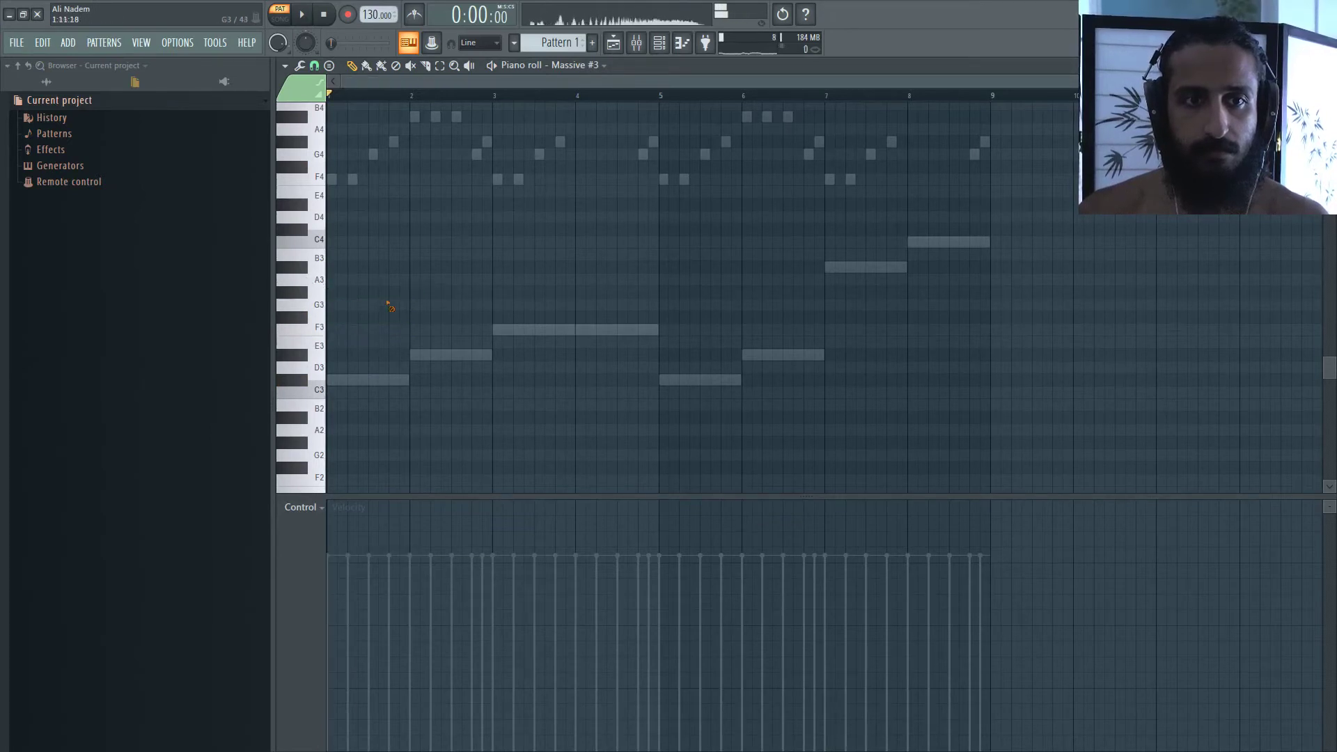
pyautogui.click(335, 179)
pyautogui.scroll(2, 371, 186)
pyautogui.moveTo(408, 253); pyautogui.dragTo(336, 253)
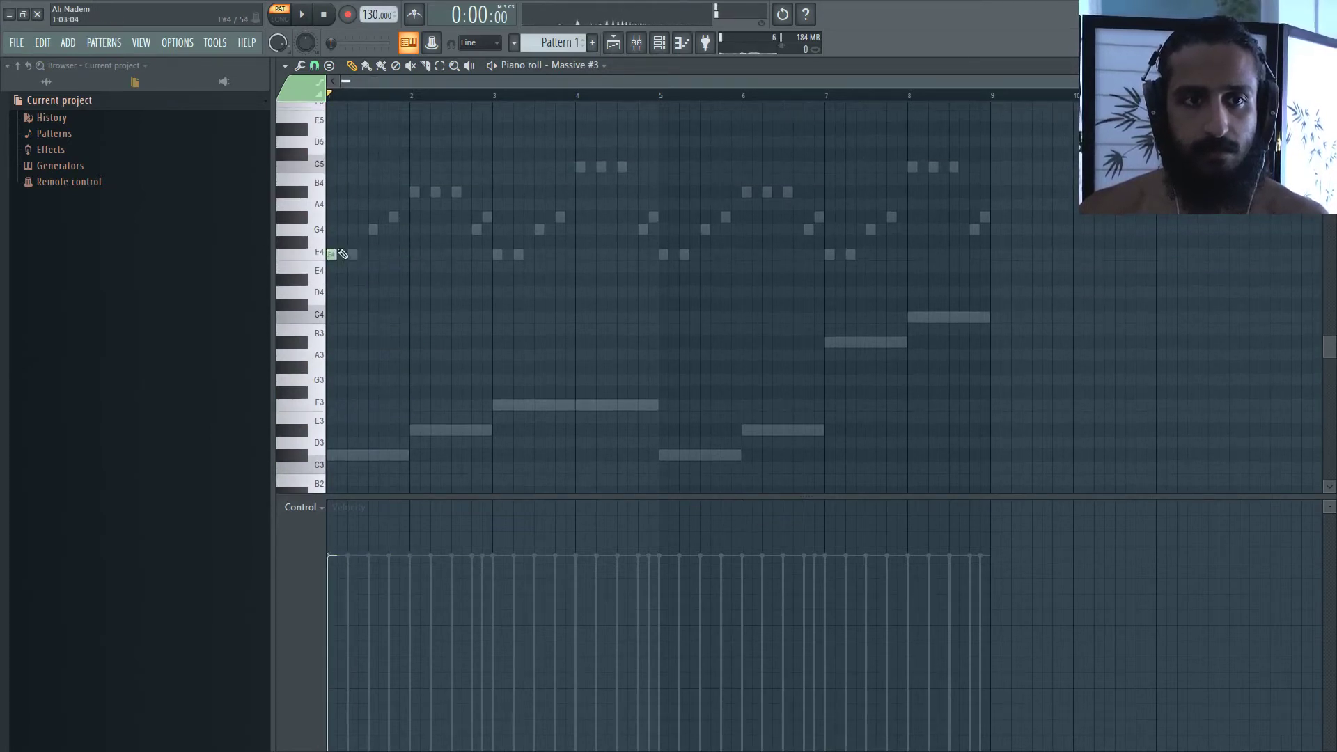
pyautogui.rightClick(333, 252)
pyautogui.scroll(1, 342, 247)
pyautogui.click(333, 142)
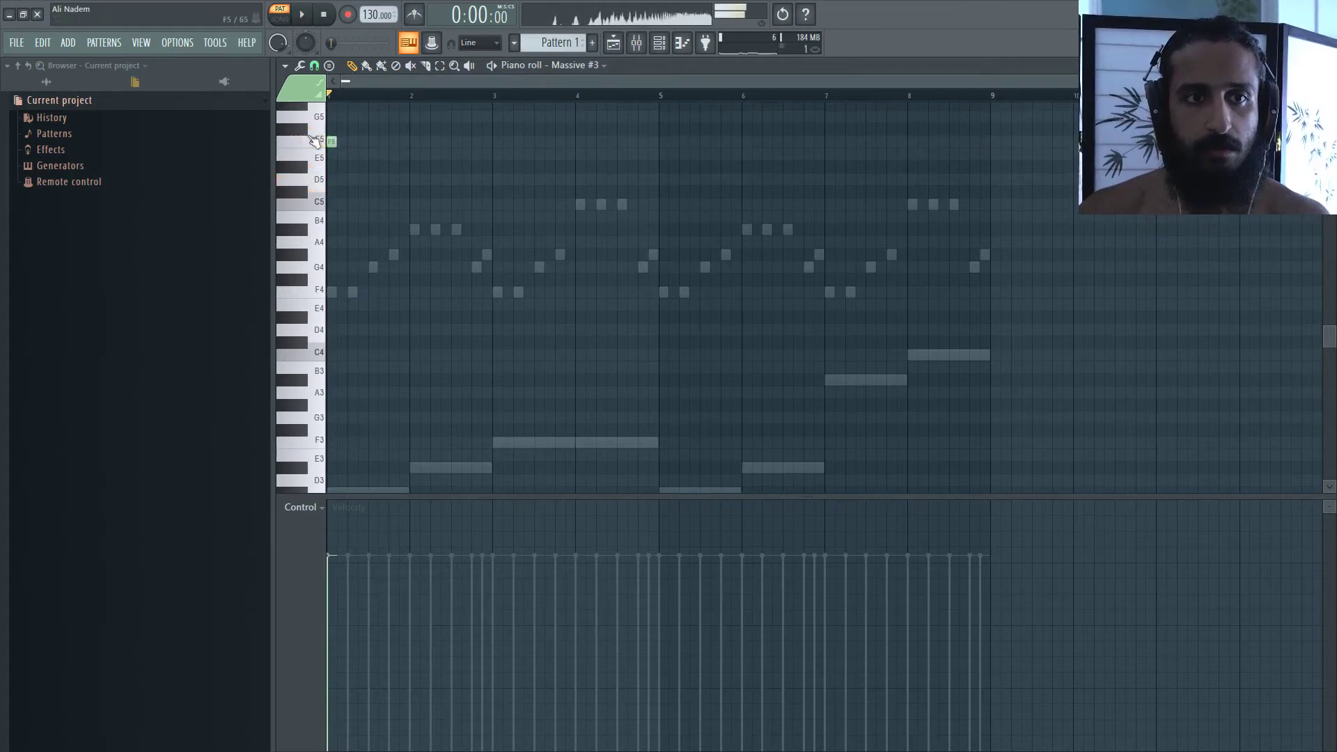
pyautogui.press('space')
pyautogui.click(351, 145)
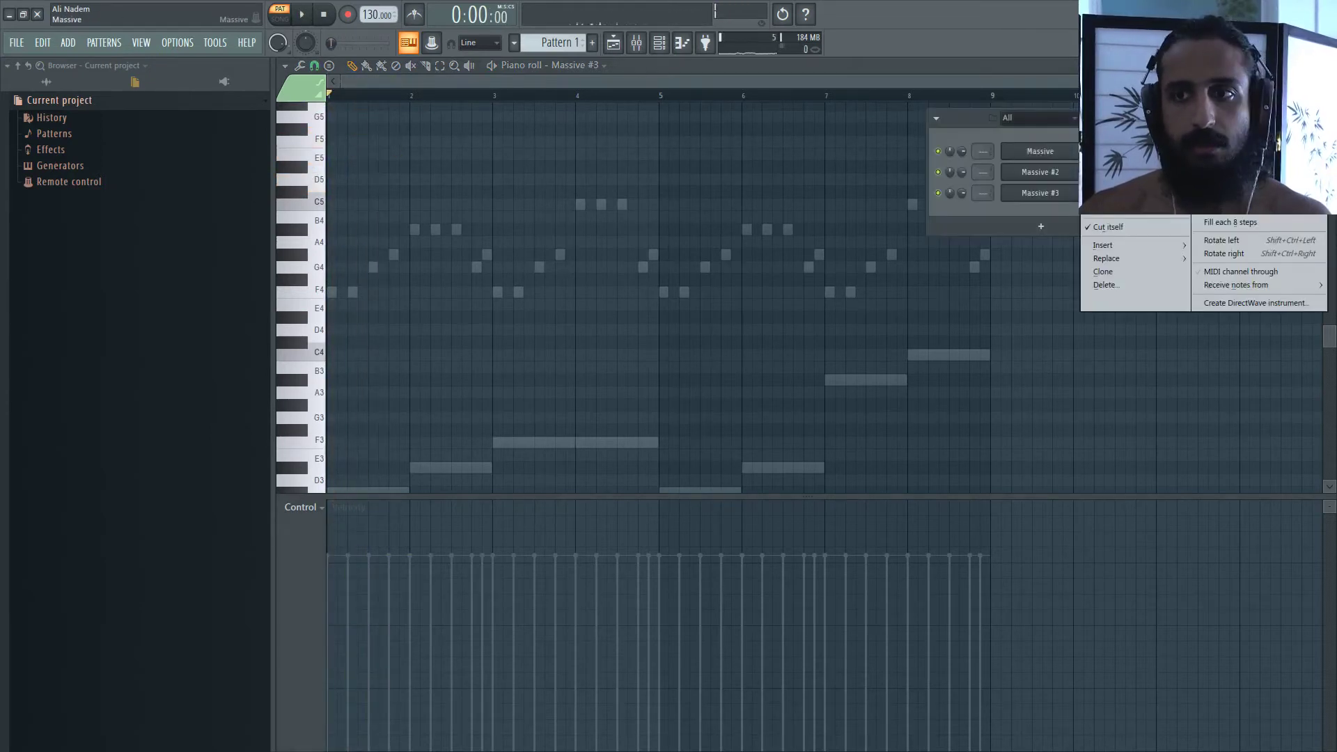
# - Copy the melody of the Massive channel and paste it into Massive #3
pyautogui.click(1218, 165)
pyautogui.rightClick(1049, 195)
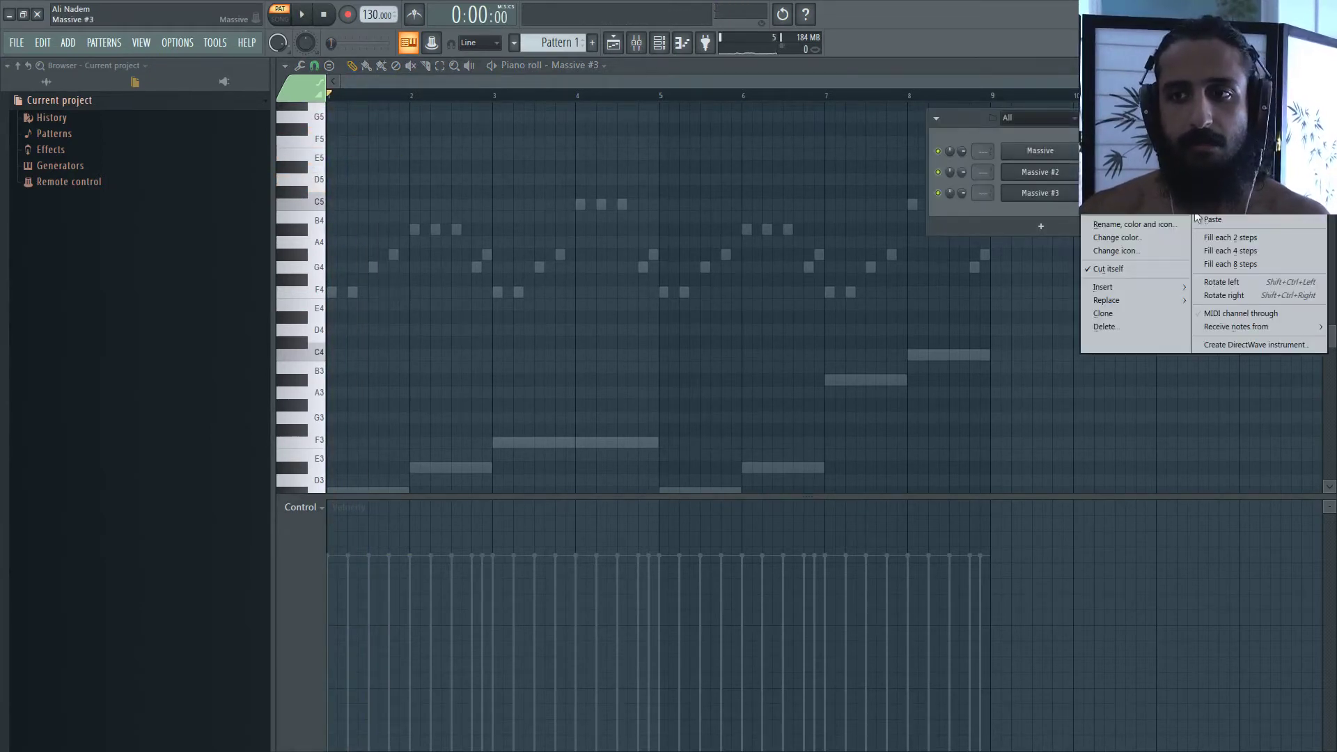
pyautogui.click(1204, 220)
pyautogui.press('F6')
# - Raise the whole melody of Massive #3 by one octave and audition it with the loop
pyautogui.hotkey('ctrl', 'a')
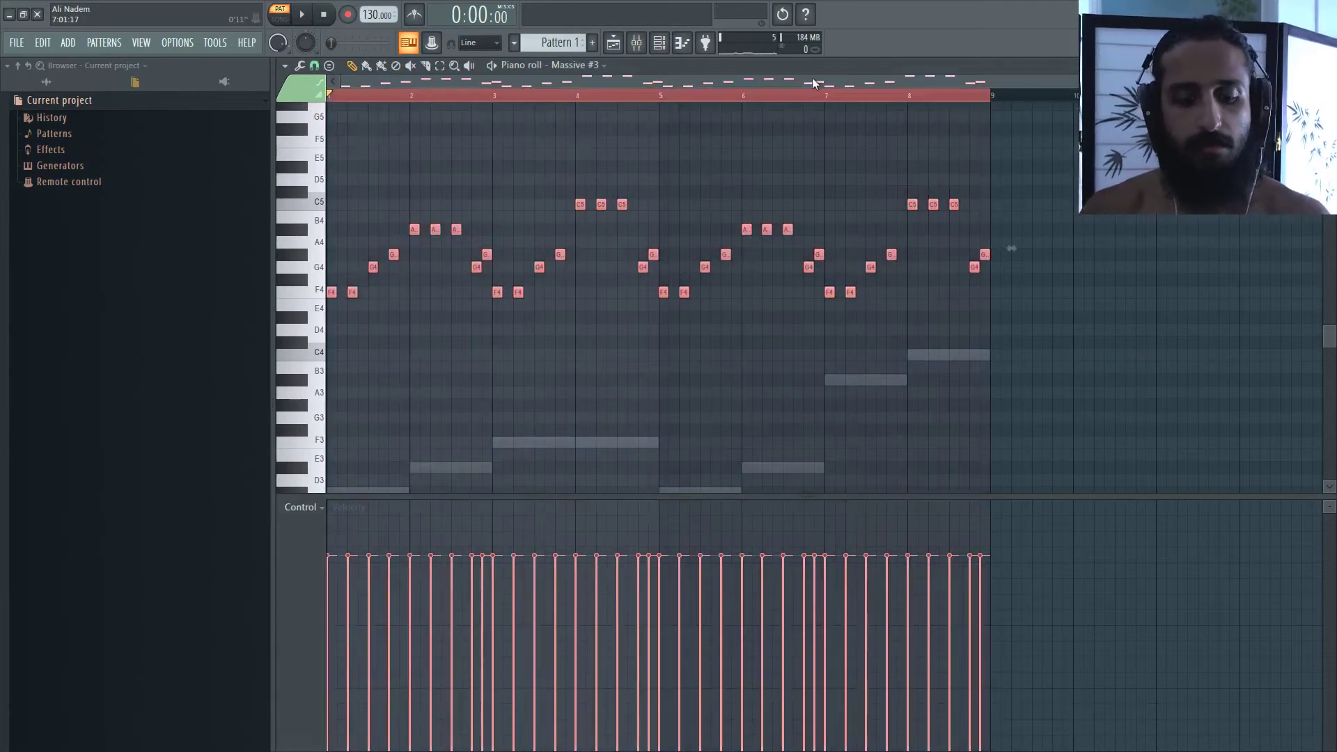
pyautogui.hotkey('ctrl', 'Up')
pyautogui.press('space')
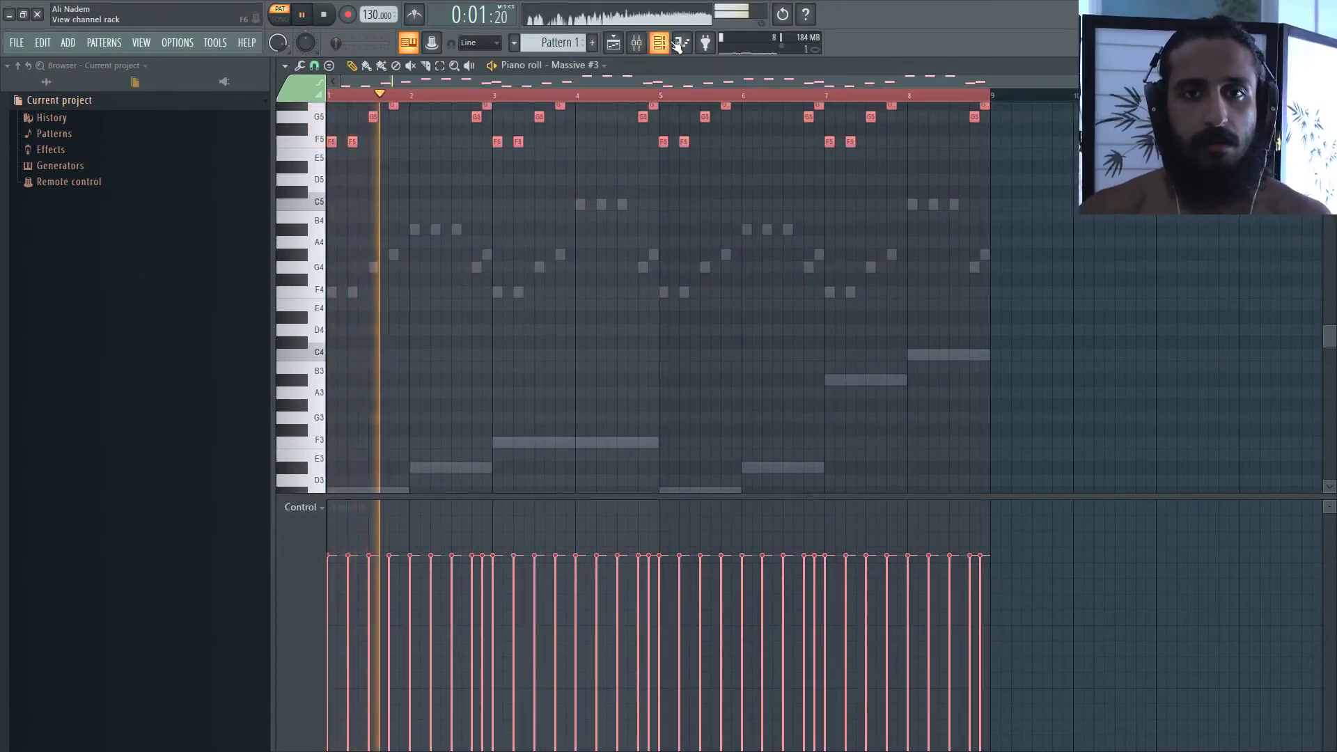
pyautogui.press('F6')
pyautogui.scroll(1, 717, 249)
pyautogui.scroll(1, 717, 249)
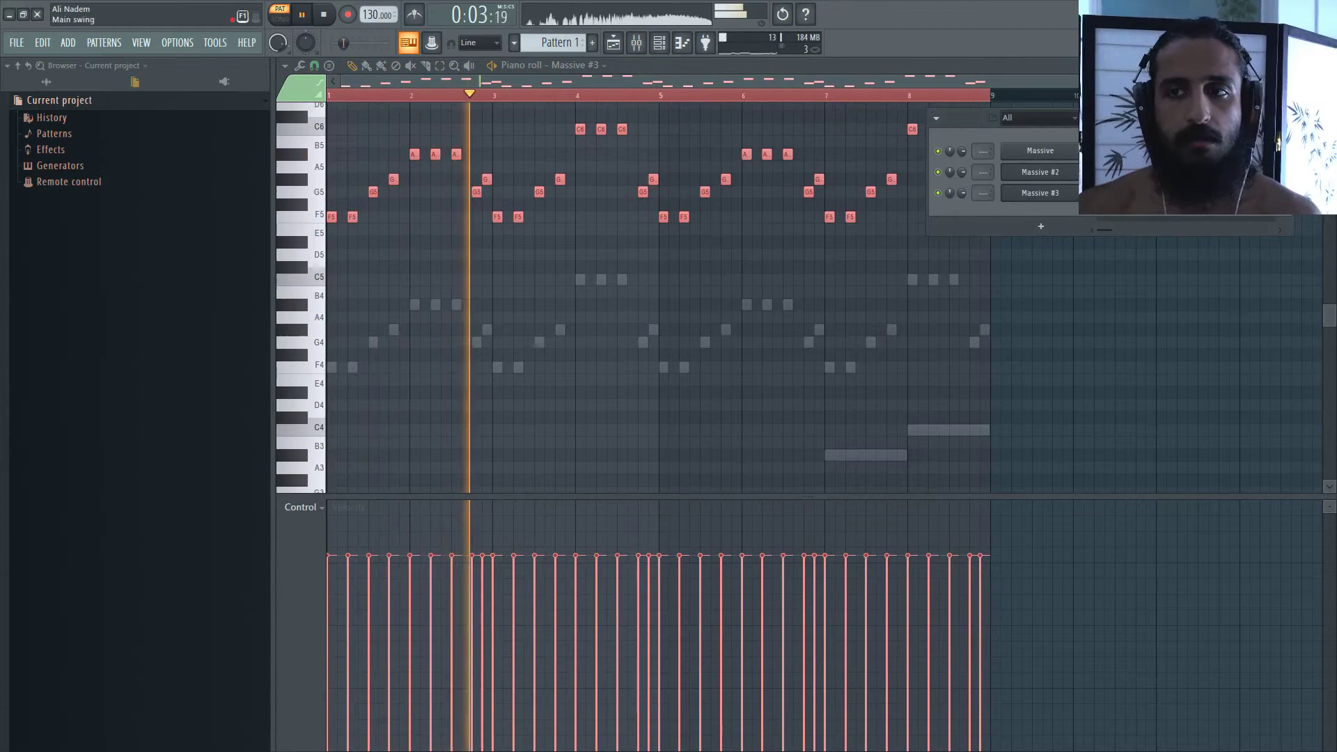
pyautogui.press('F6')
pyautogui.scroll(-4, 1011, 174)
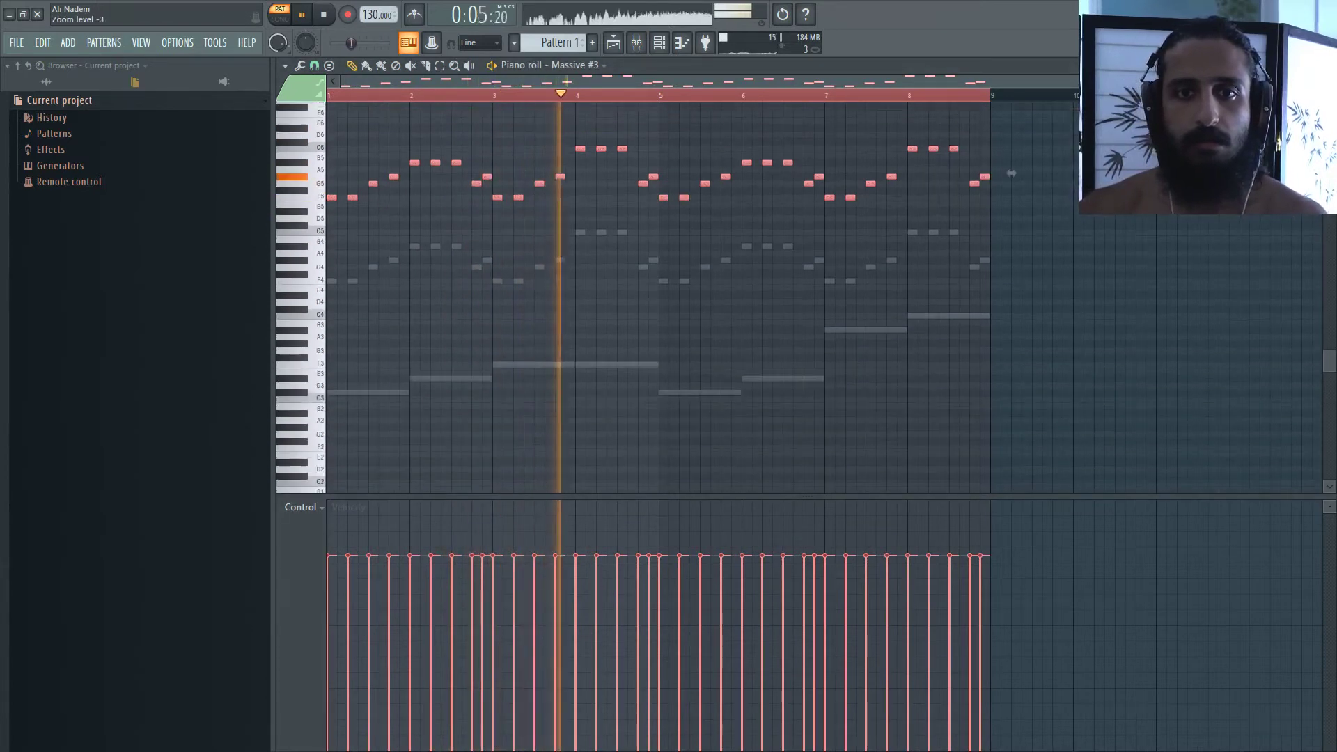
pyautogui.hotkey('ctrl', 'd')
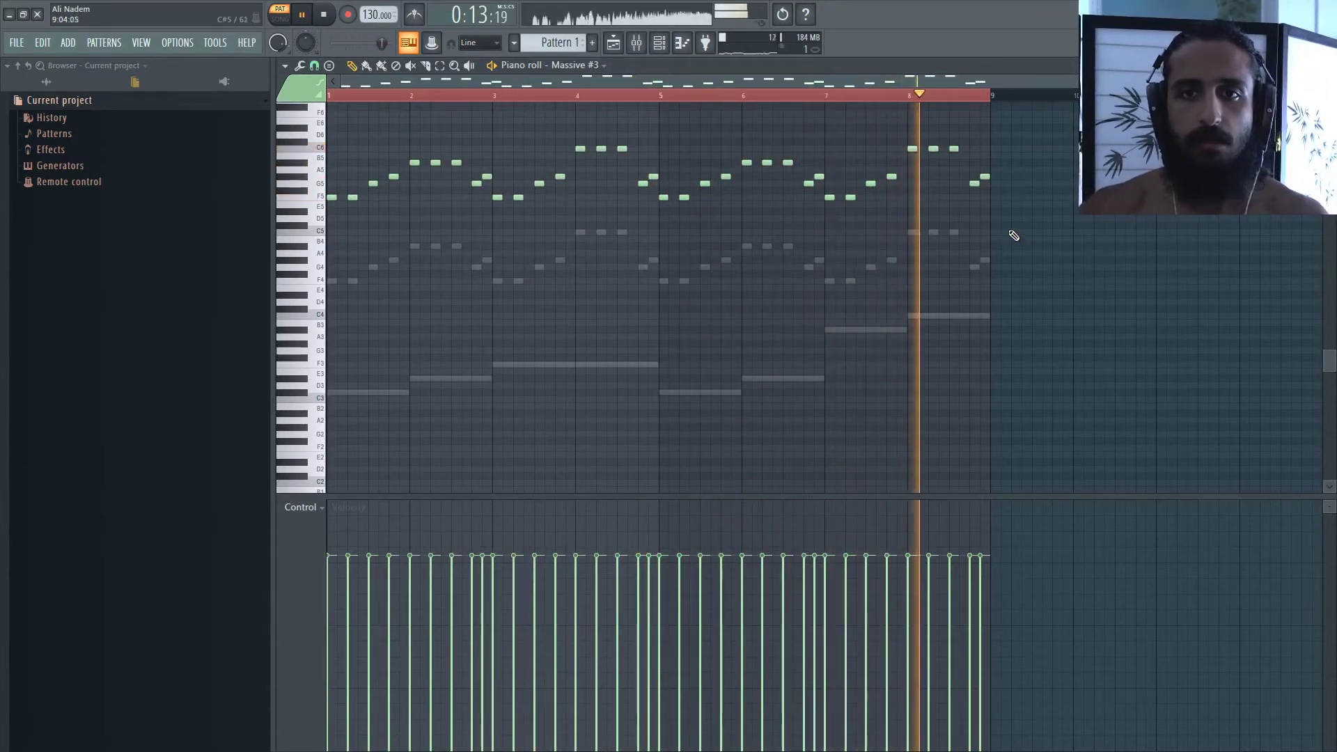
# - Stop playback, clone the Massive #3 channel, and load the recent sound ARNOLD SUB into the clone
pyautogui.click(659, 42)
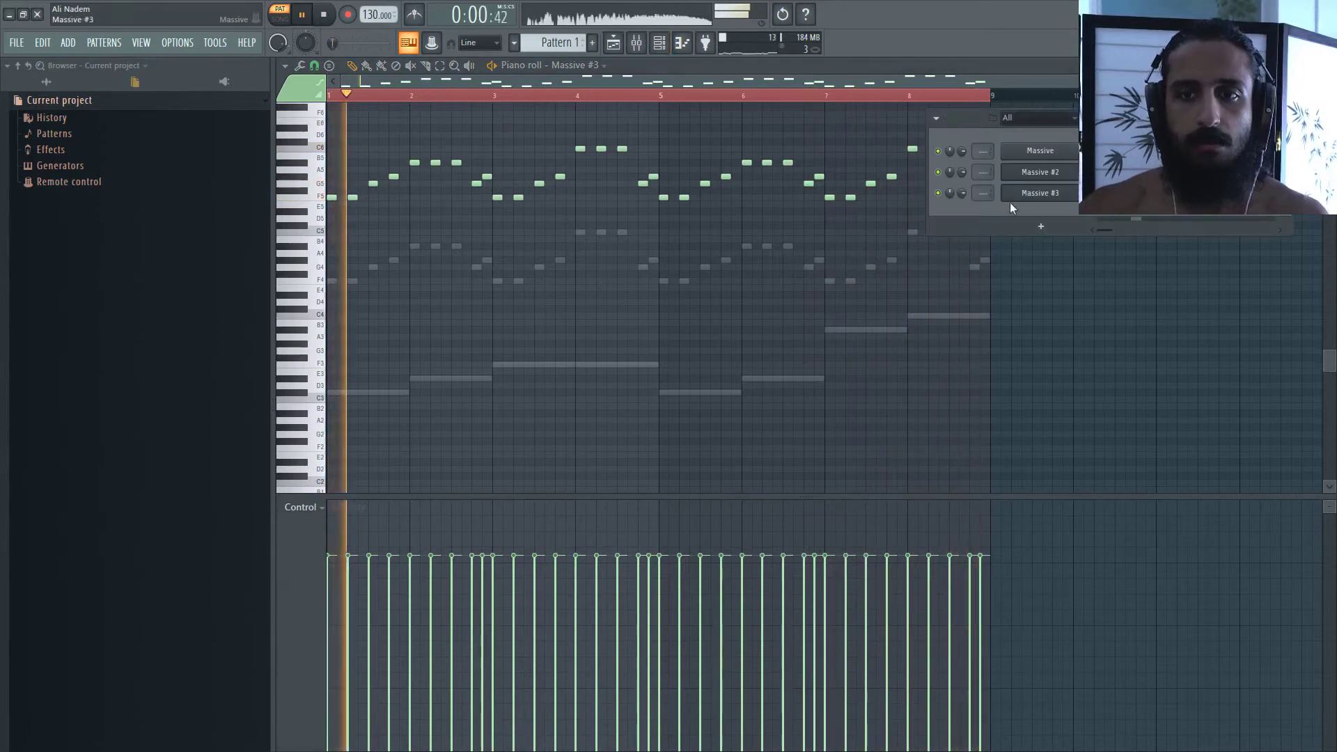
pyautogui.press('space')
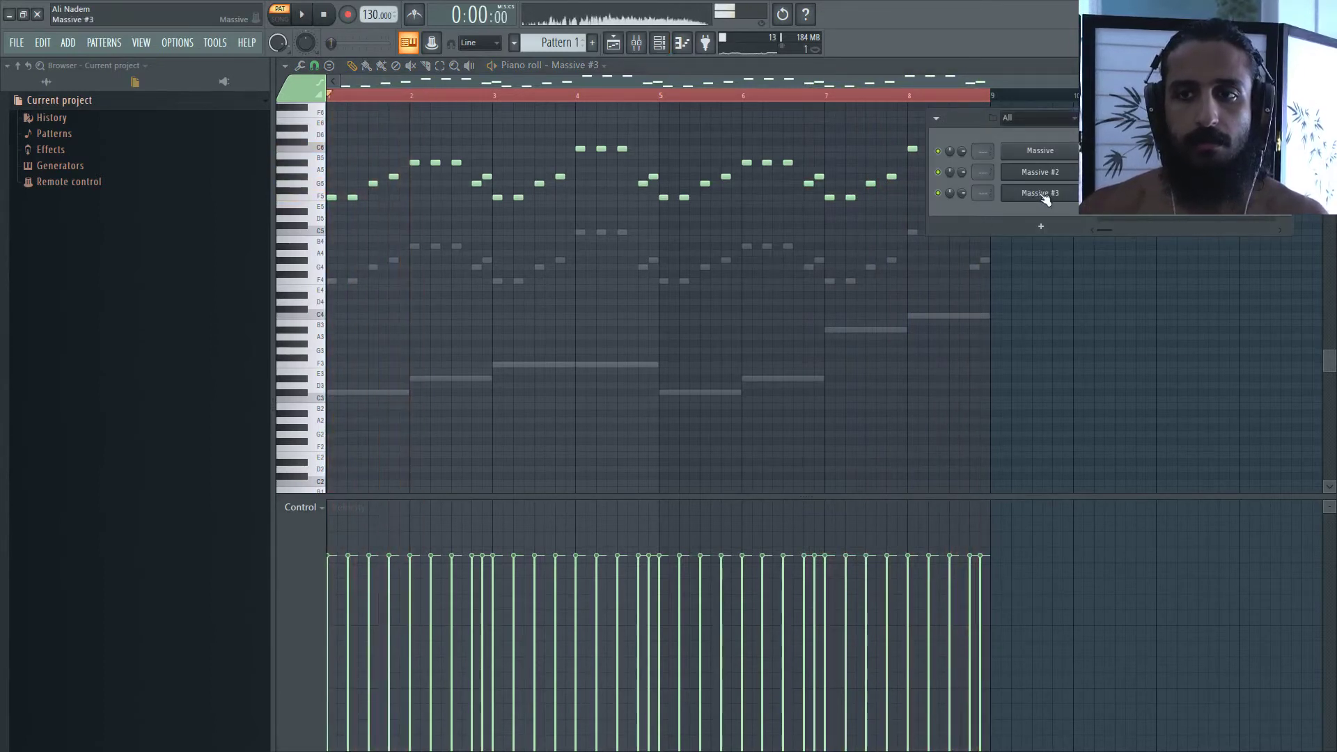
pyautogui.rightClick(1042, 195)
pyautogui.click(1126, 320)
pyautogui.click(681, 303)
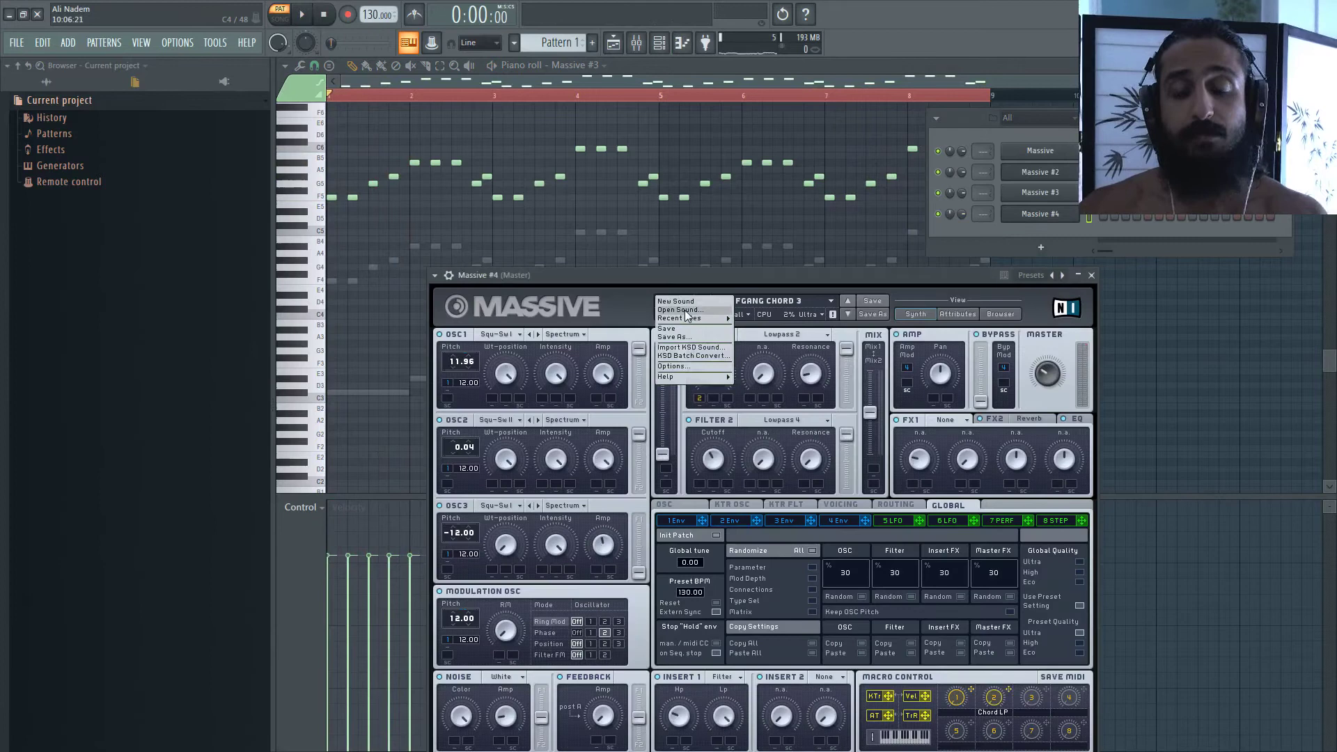
pyautogui.moveTo(688, 321)
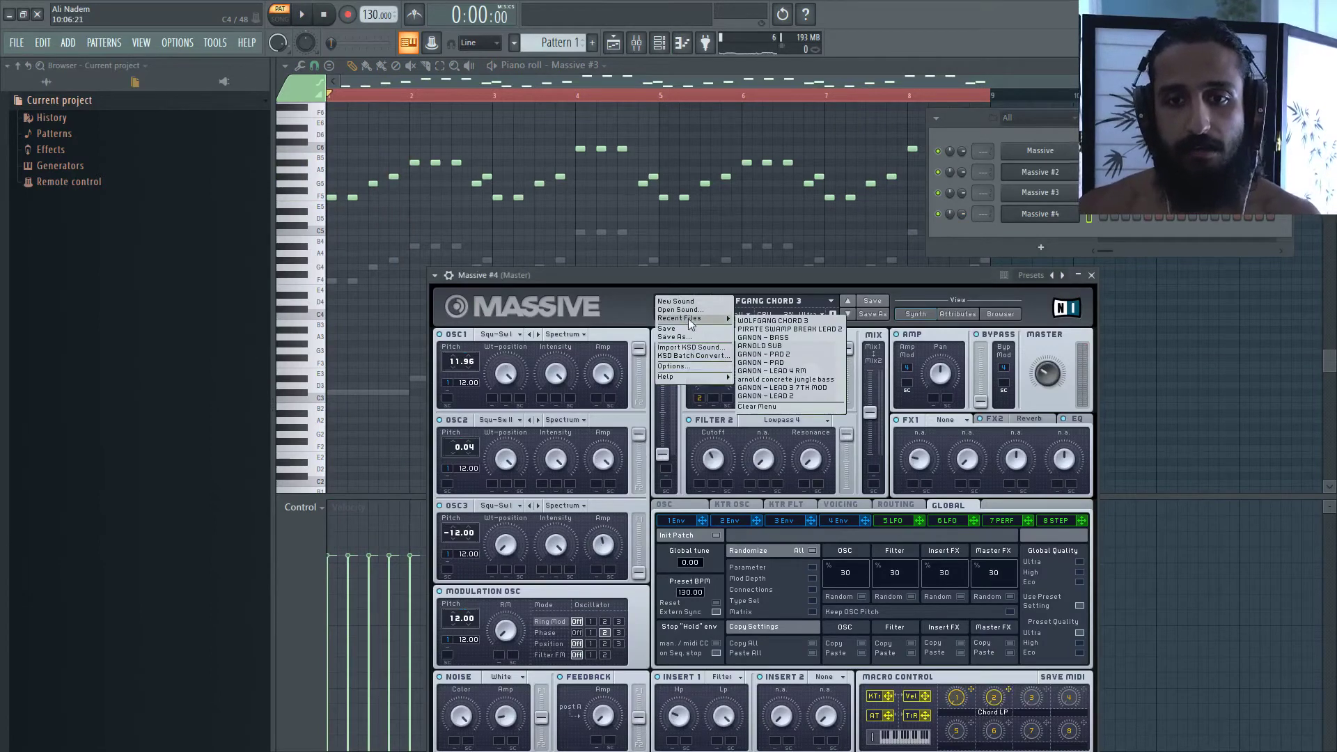
pyautogui.click(758, 345)
pyautogui.click(846, 503)
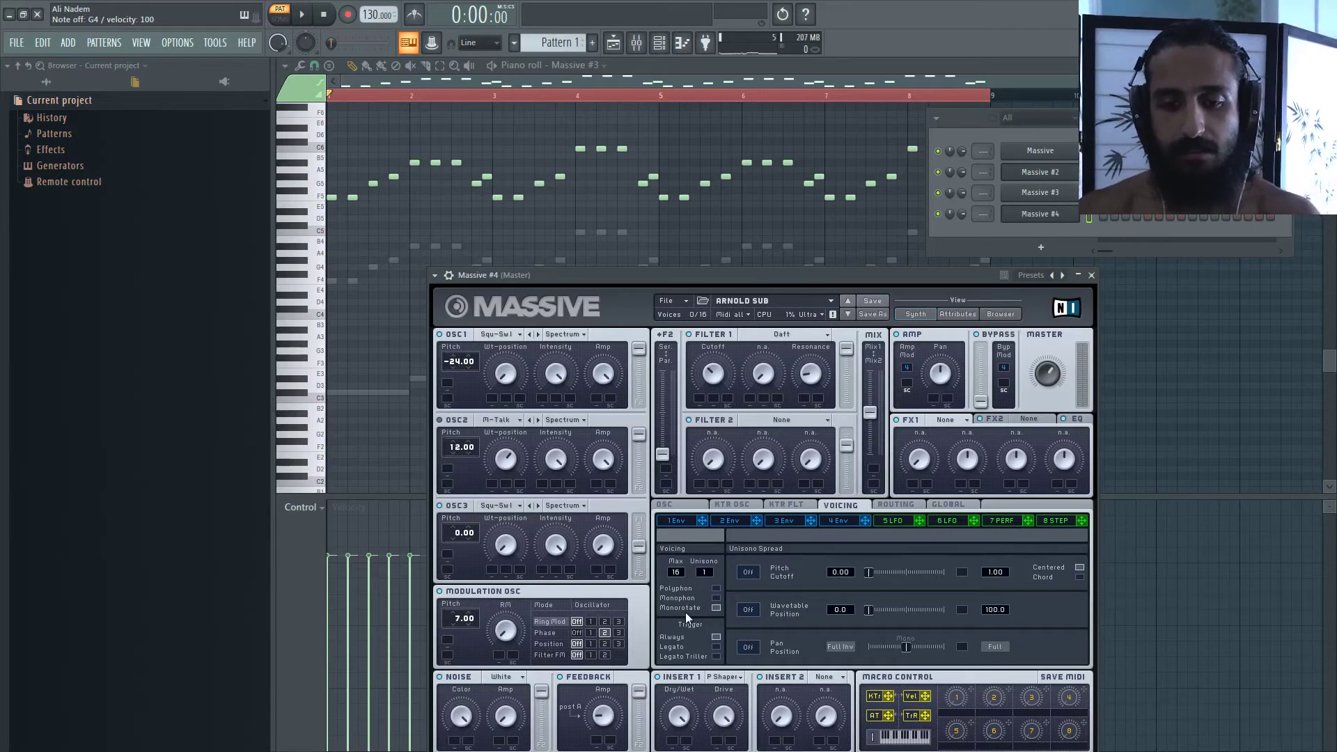
pyautogui.press('F7')
pyautogui.click(332, 393)
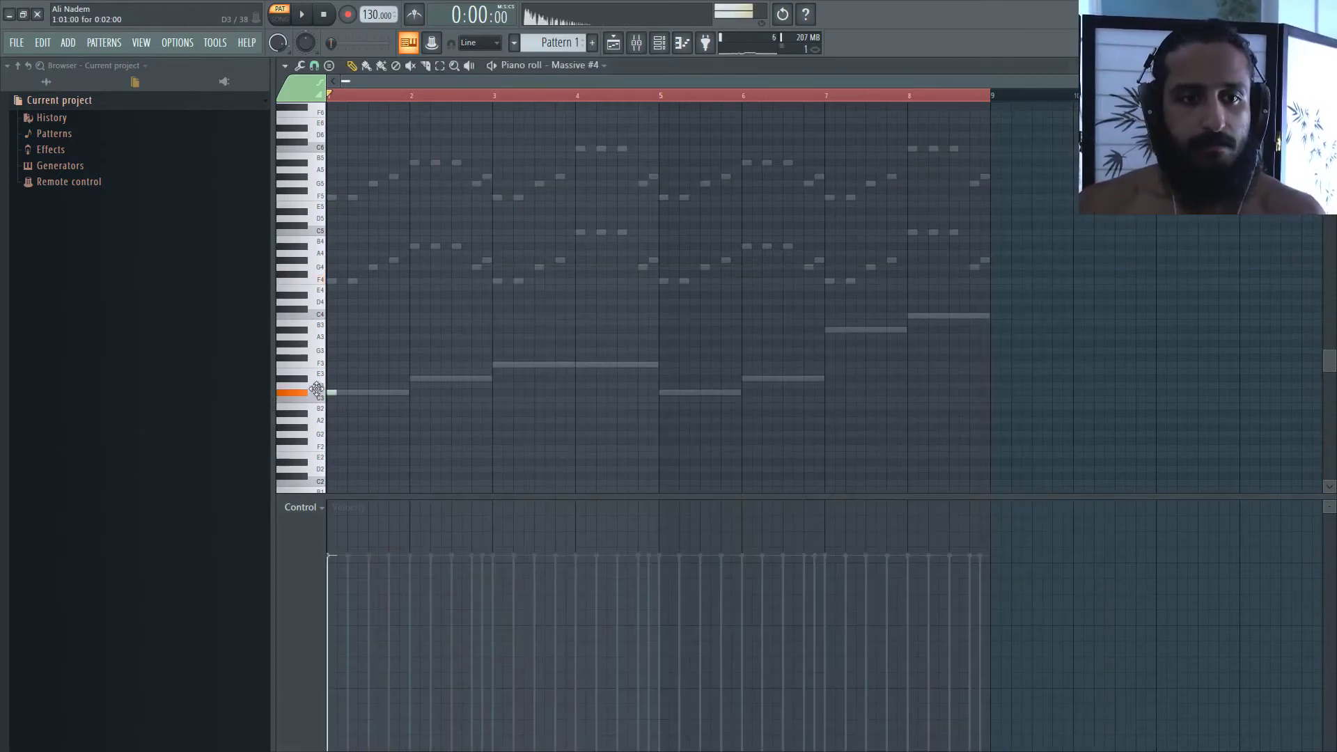
pyautogui.moveTo(337, 393); pyautogui.dragTo(385, 309)
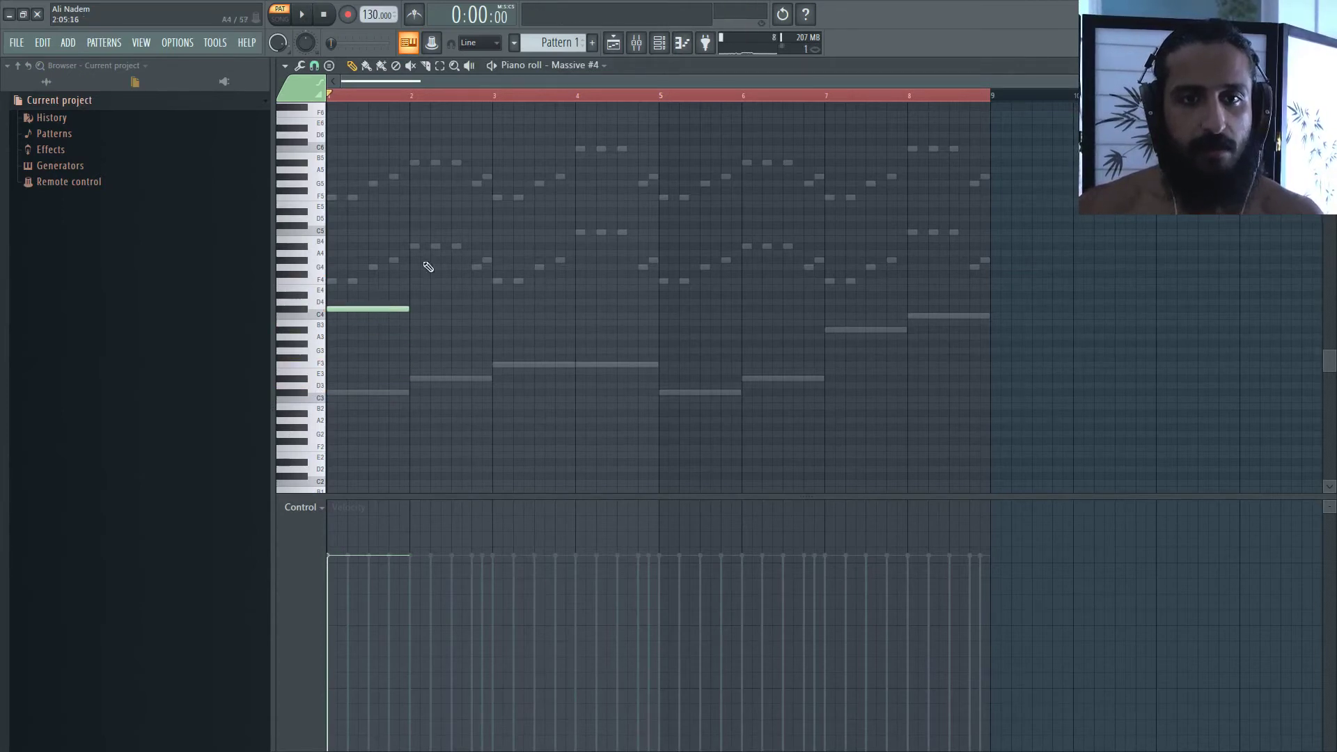
pyautogui.rightClick(397, 308)
# - Copy the bassline of Massive #2, paste it into Massive #4, and show its piano roll
pyautogui.click(659, 43)
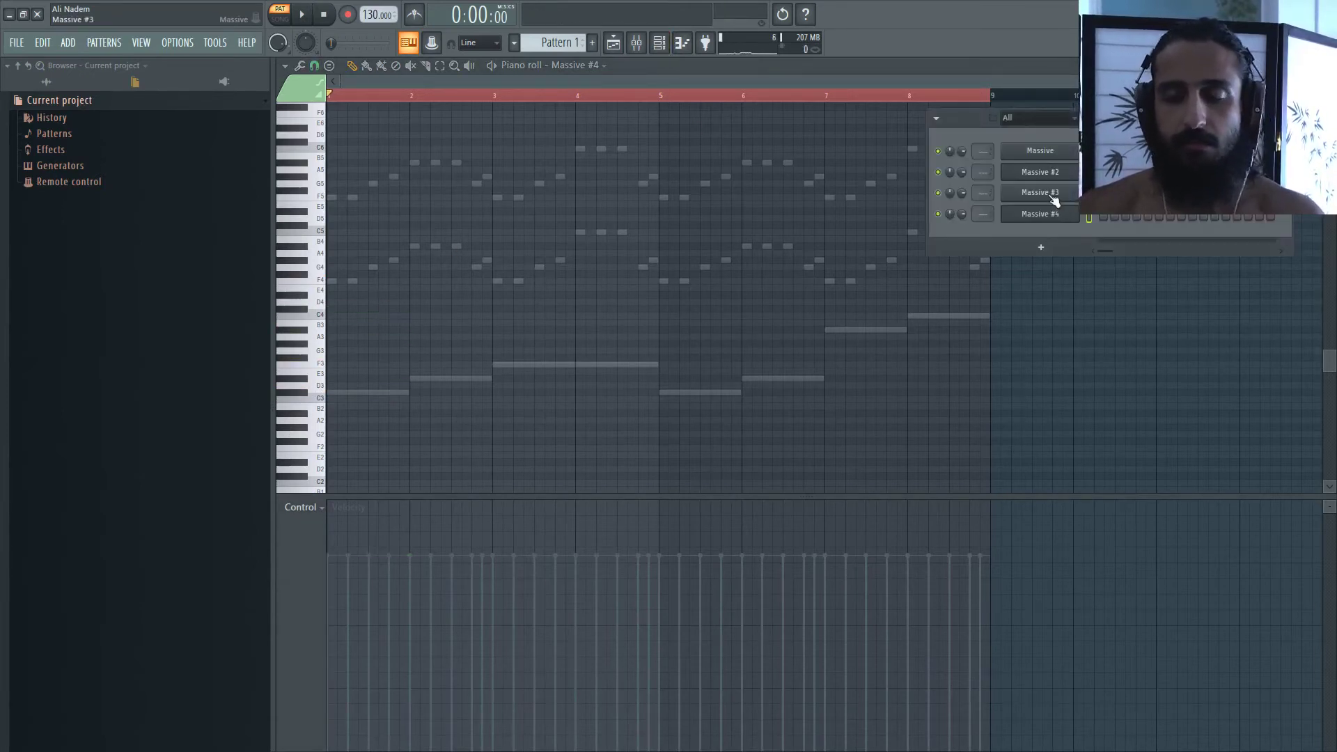
pyautogui.rightClick(1053, 200)
pyautogui.click(1031, 216)
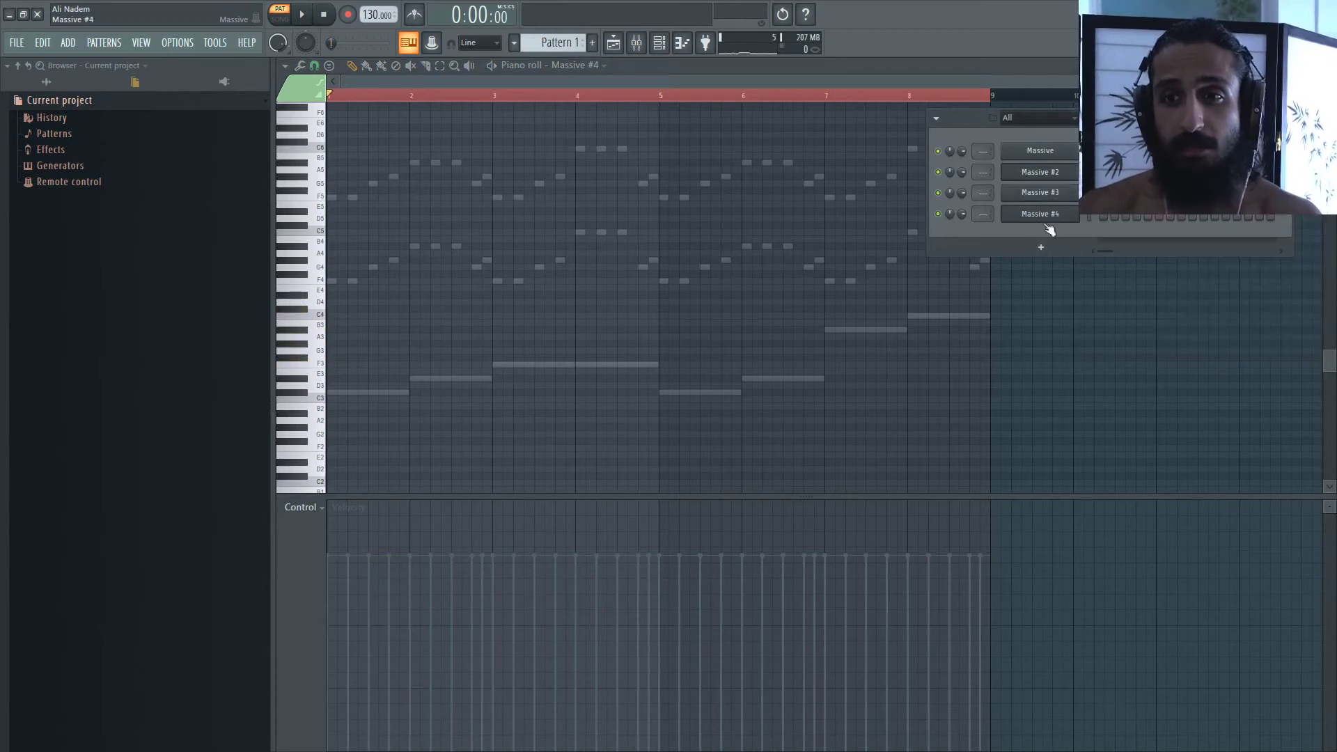
pyautogui.rightClick(1060, 174)
pyautogui.click(1215, 185)
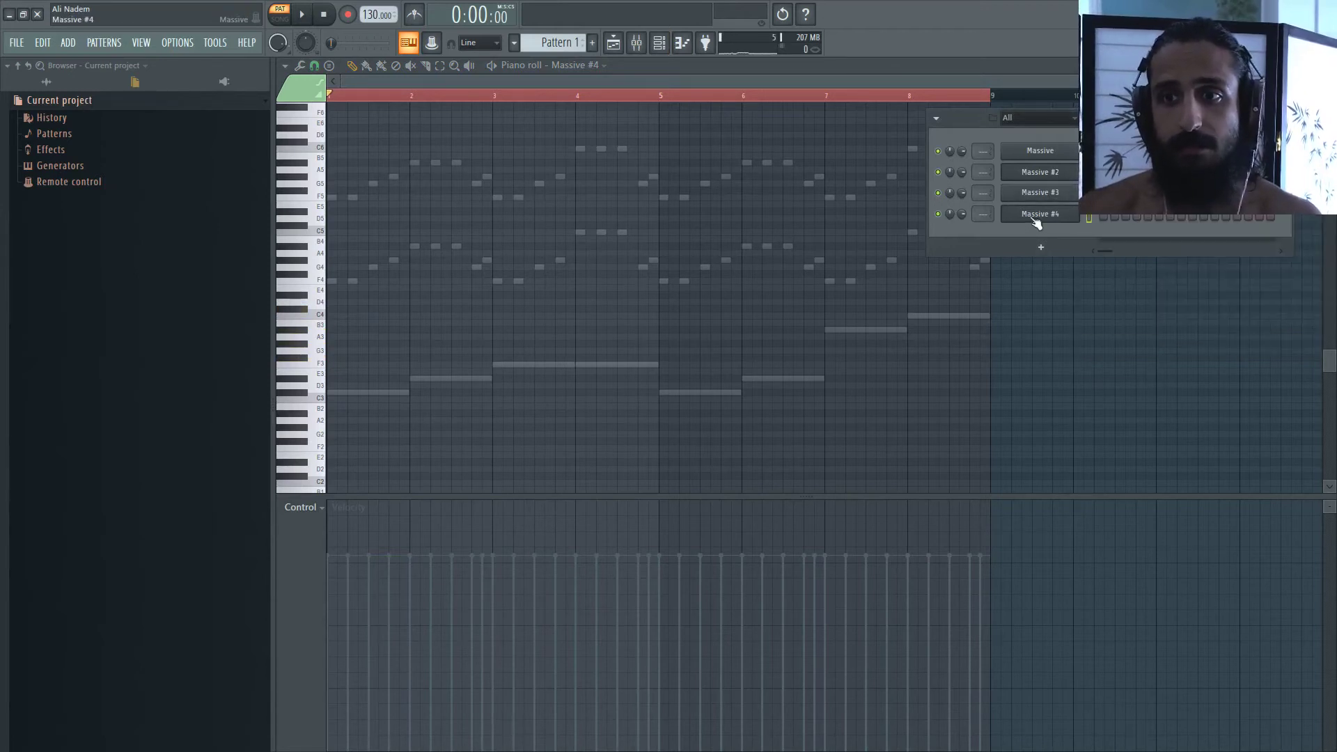
pyautogui.rightClick(1038, 220)
pyautogui.click(1233, 243)
pyautogui.click(1113, 218)
pyautogui.click(1116, 221)
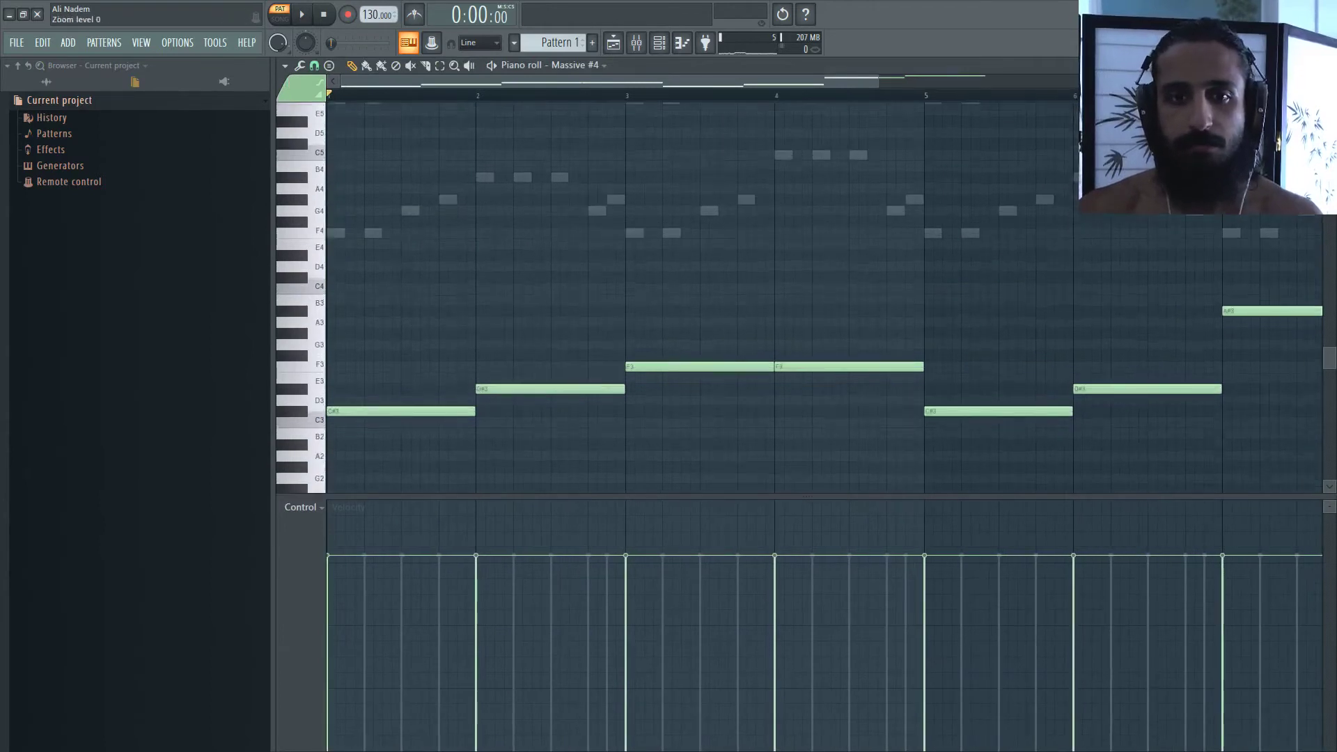
# - Raise the C#3 notes in bars 1 and 5 of Massive #4 by one octave to C#4
pyautogui.click(440, 66)
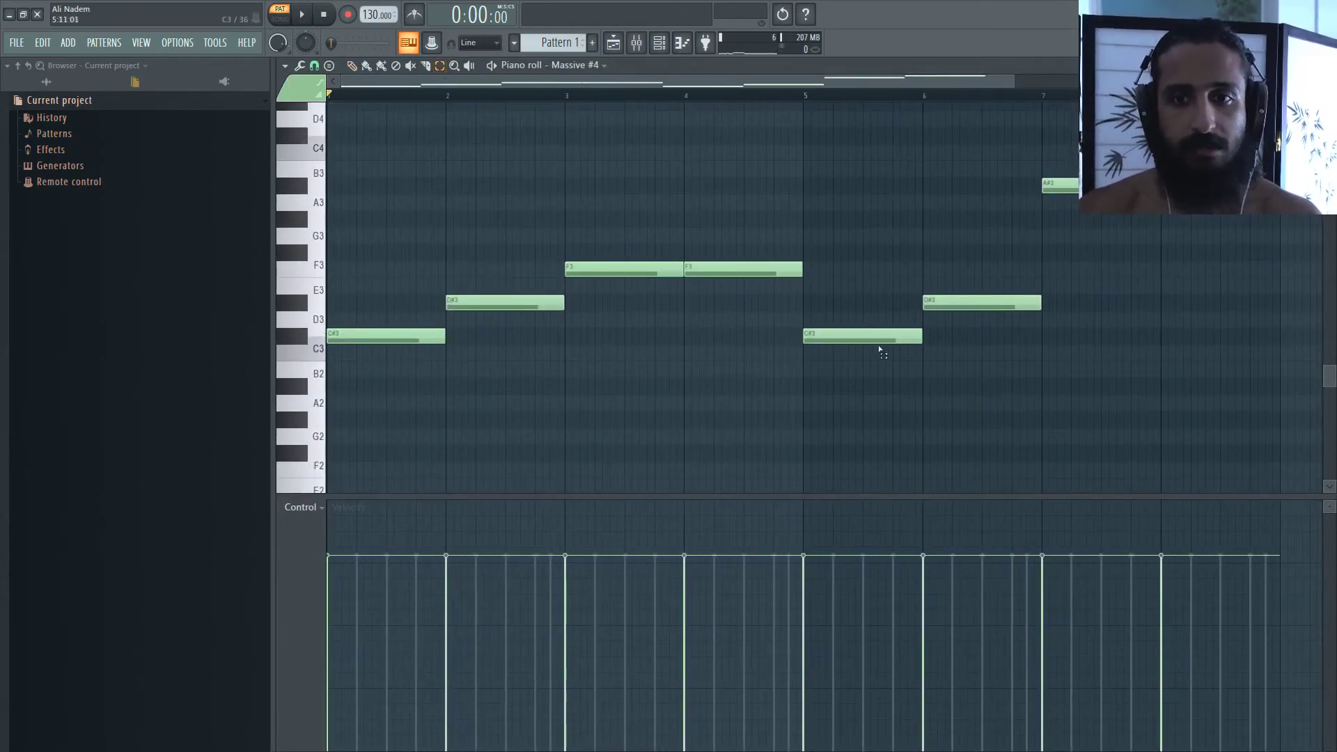
pyautogui.moveTo(864, 340); pyautogui.dragTo(369, 338)
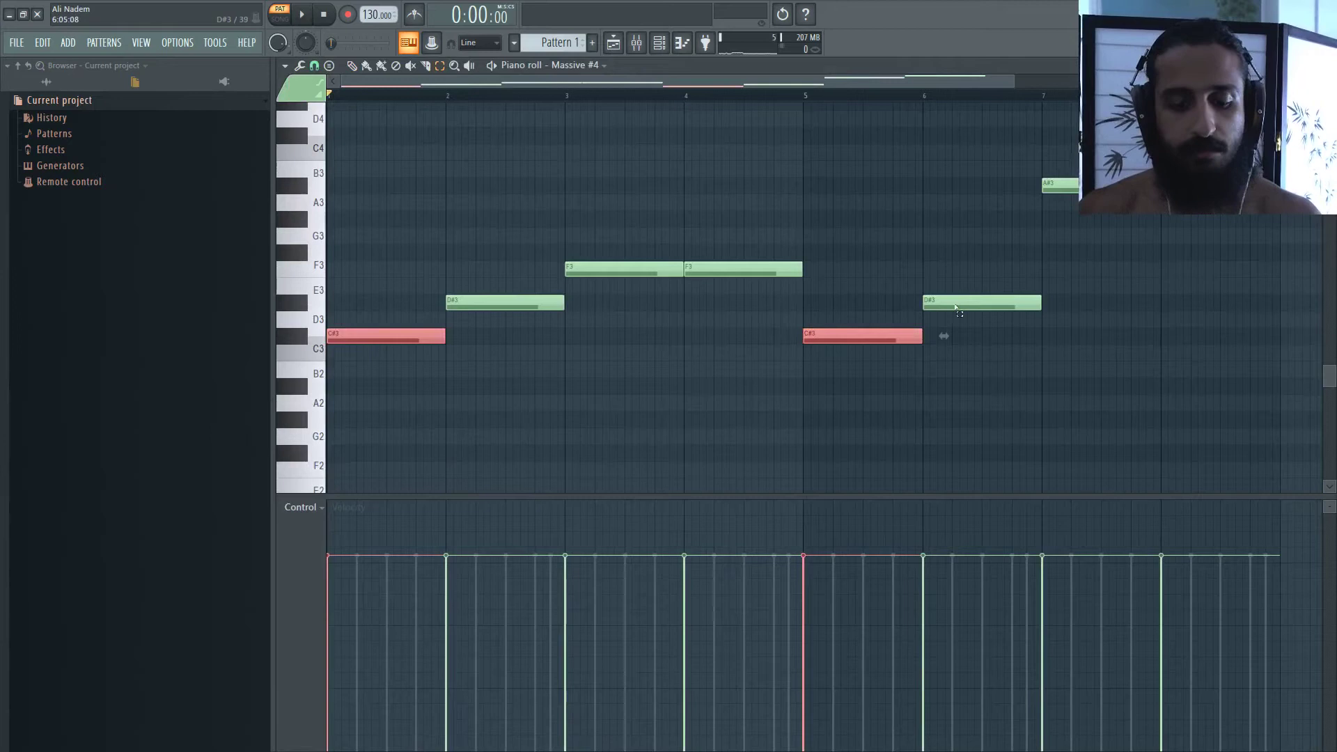
pyautogui.hotkey('ctrl', 'Up')
pyautogui.scroll(2, 743, 349)
pyautogui.scroll(-2, 743, 349)
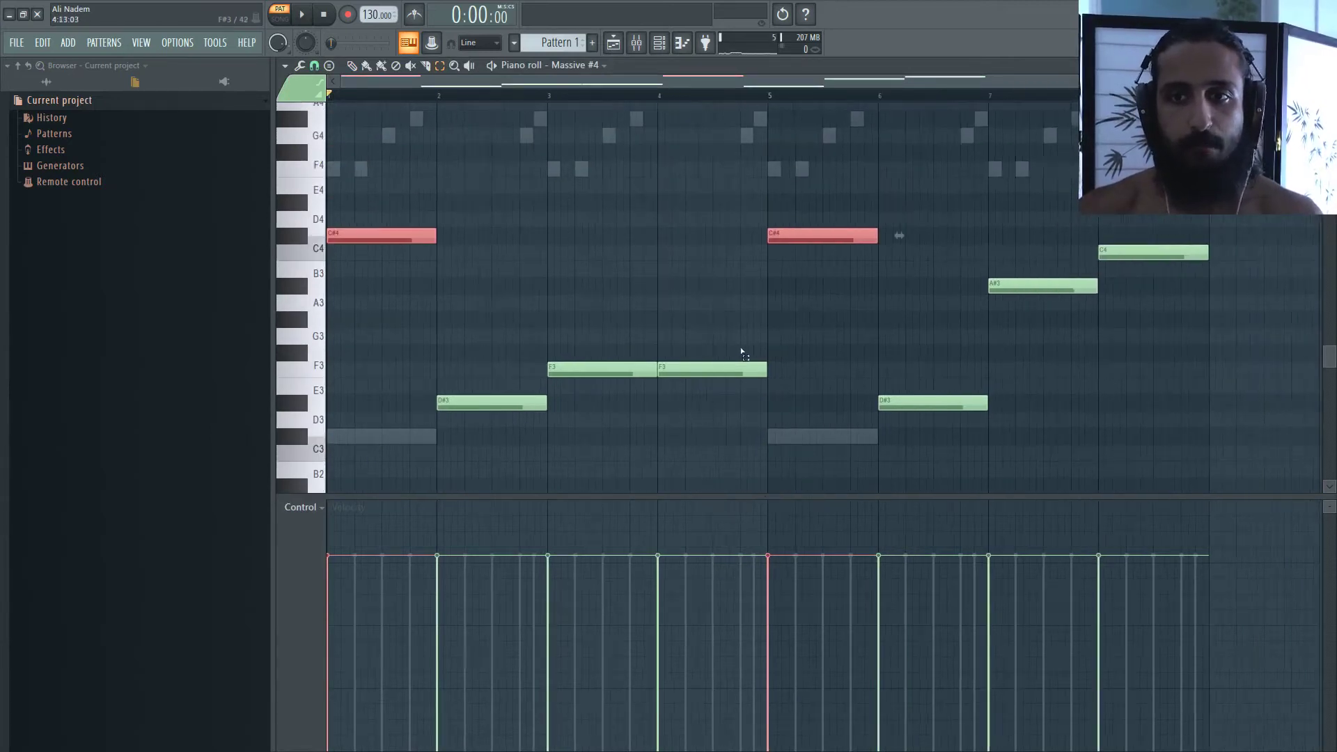
# - Play the loop from the start to check the Massive #4 sub bass against the other channels
pyautogui.click(662, 44)
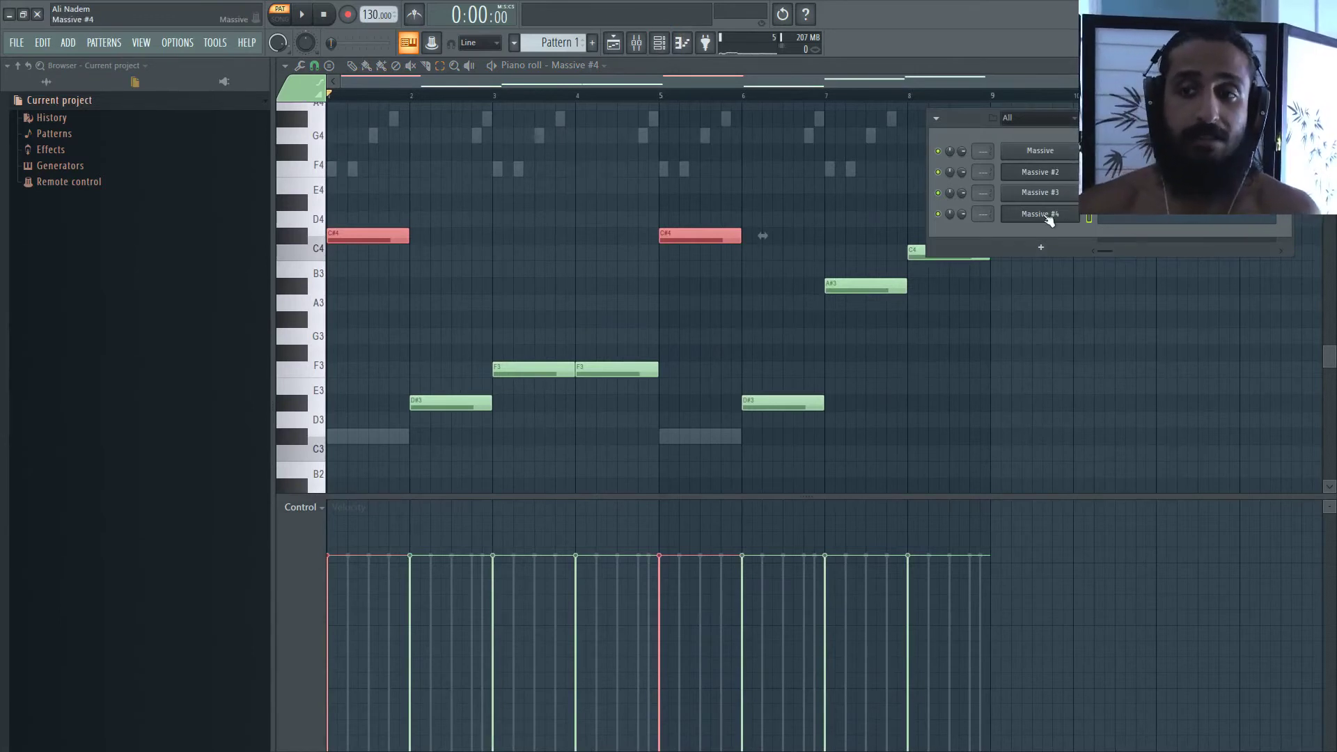
pyautogui.press('space')
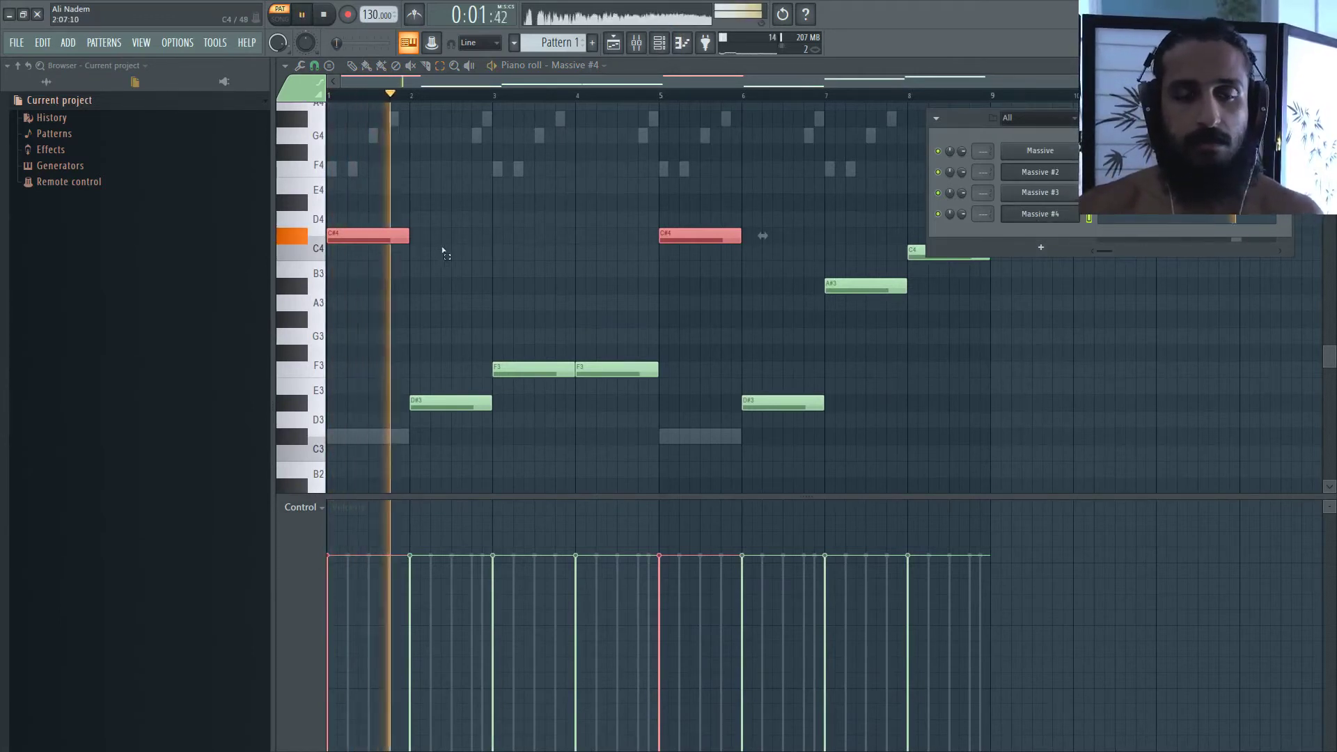
pyautogui.click(550, 78)
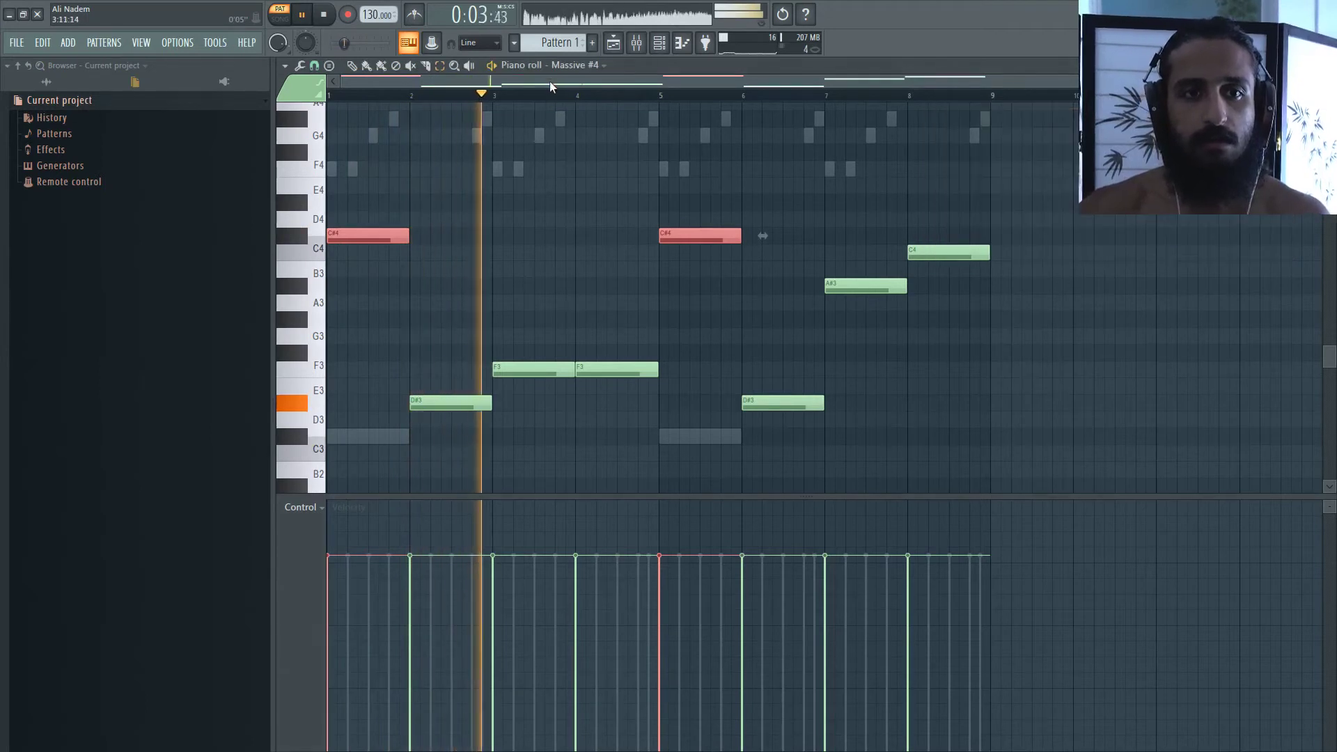
pyautogui.press('space')
pyautogui.press('F6')
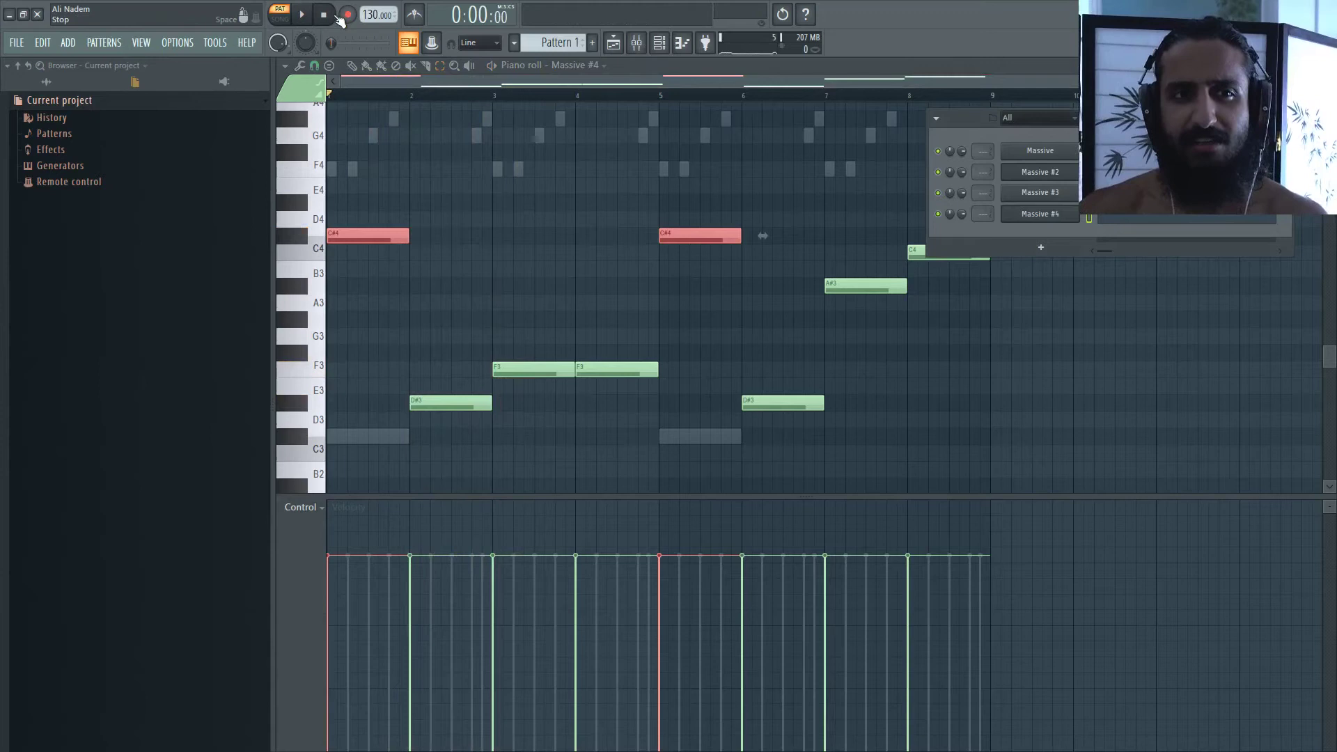
# - During playback, set the Filter 1 cutoff of Massive #4 to 12 and move its window clear of the notes
pyautogui.click(1041, 213)
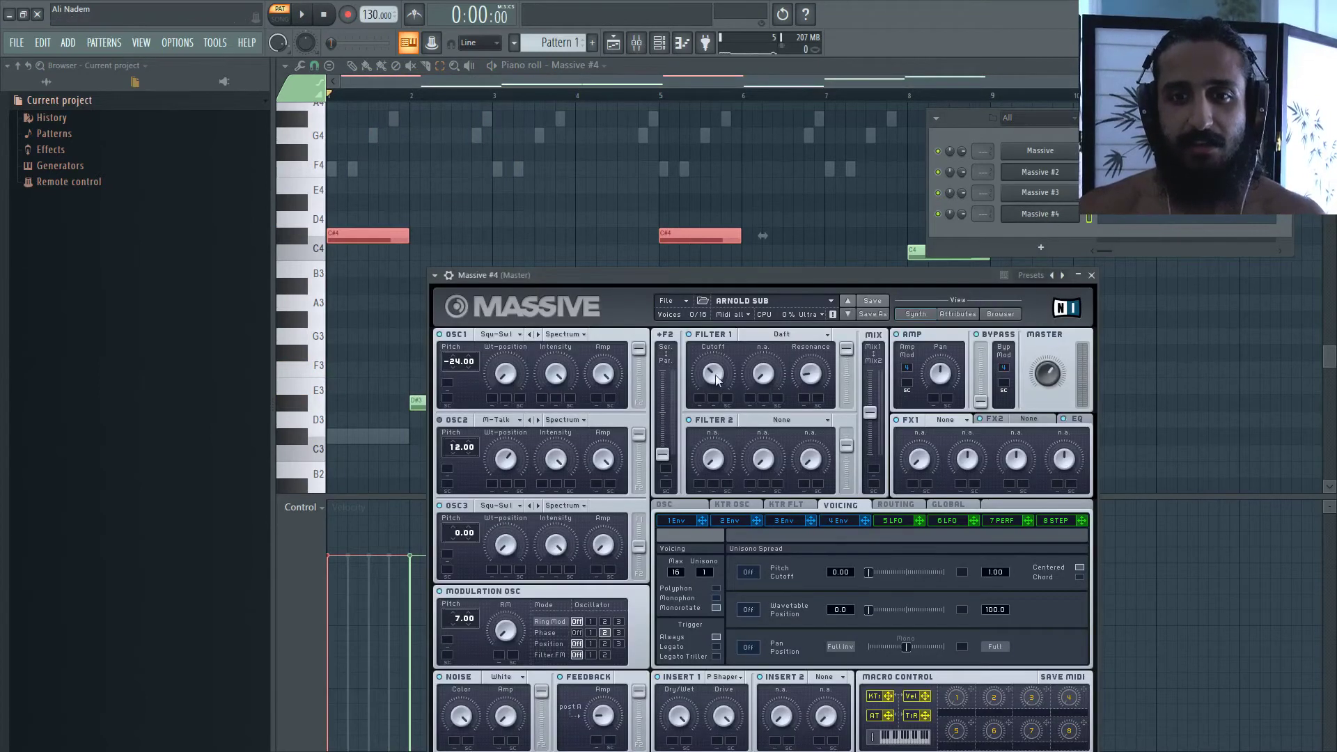
pyautogui.press('space')
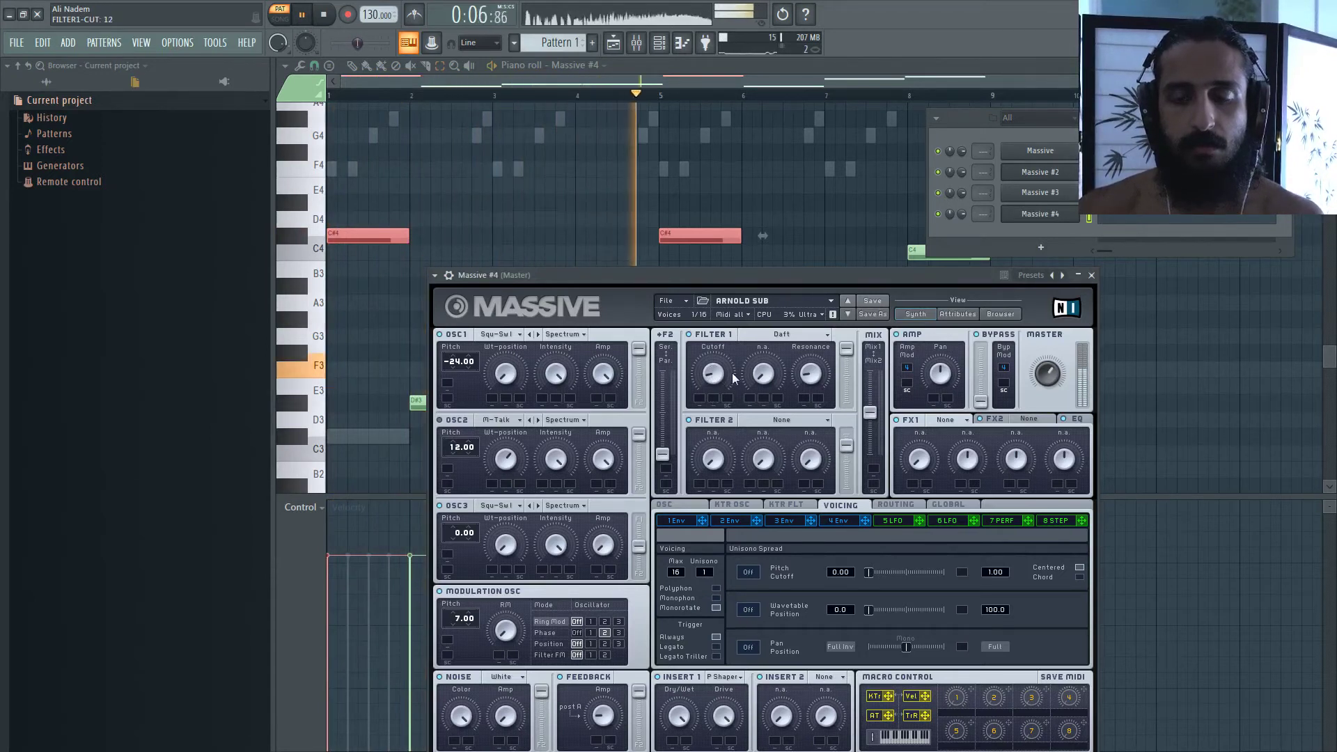
pyautogui.moveTo(701, 279); pyautogui.dragTo(1072, 475)
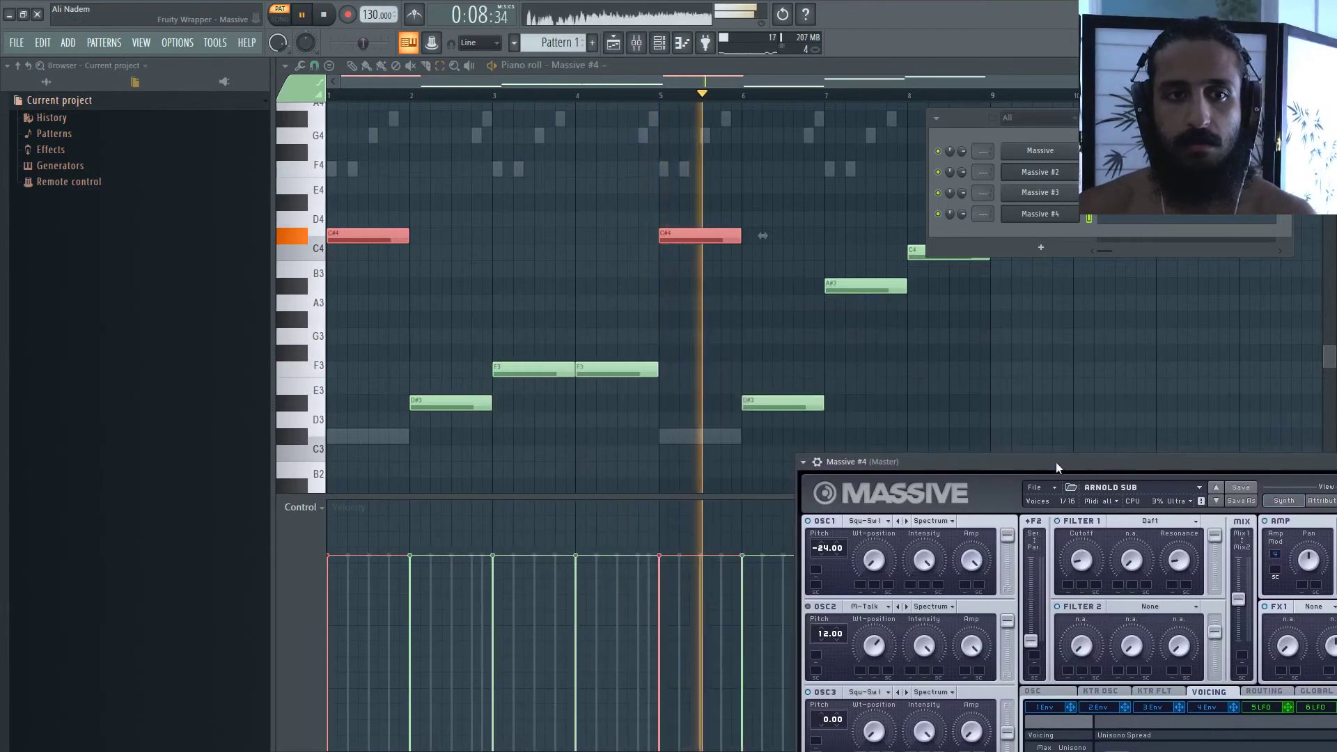
# - Stop playback and delete the Massive #4 channel from the channel rack
pyautogui.click(642, 77)
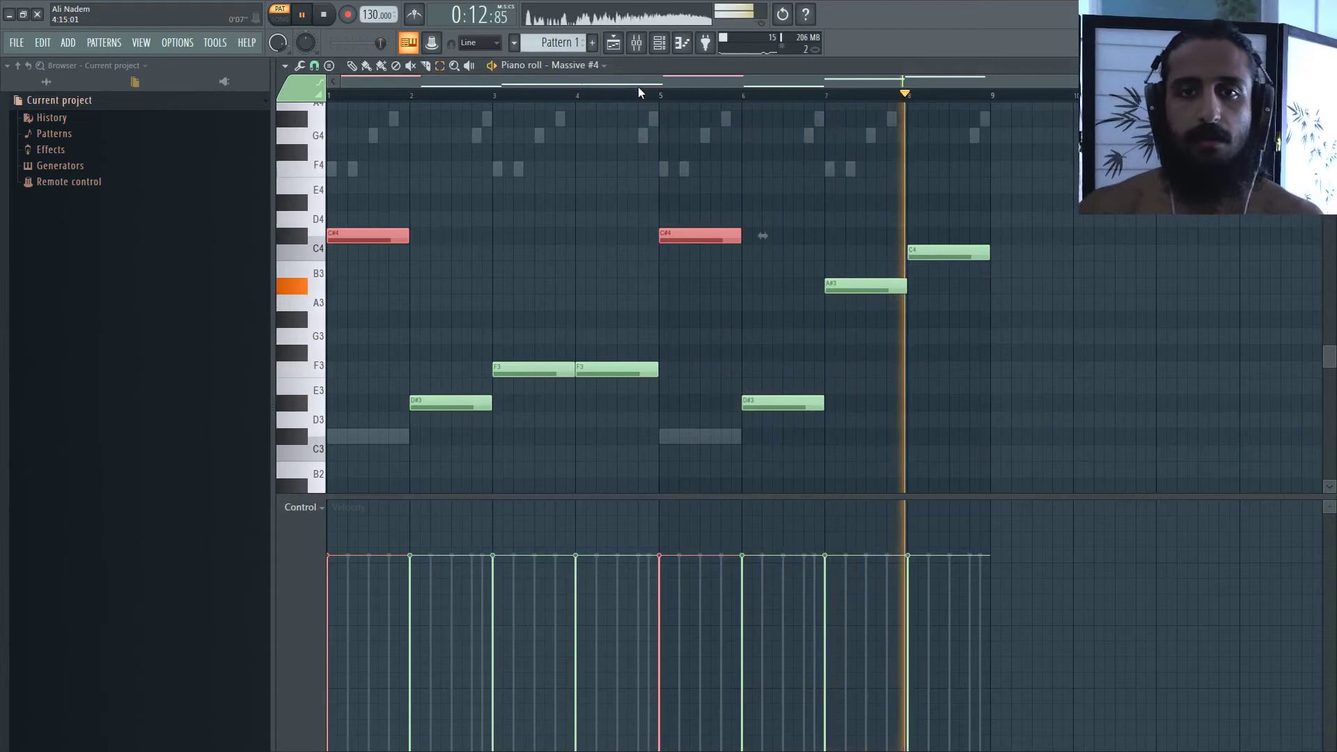
pyautogui.press('space')
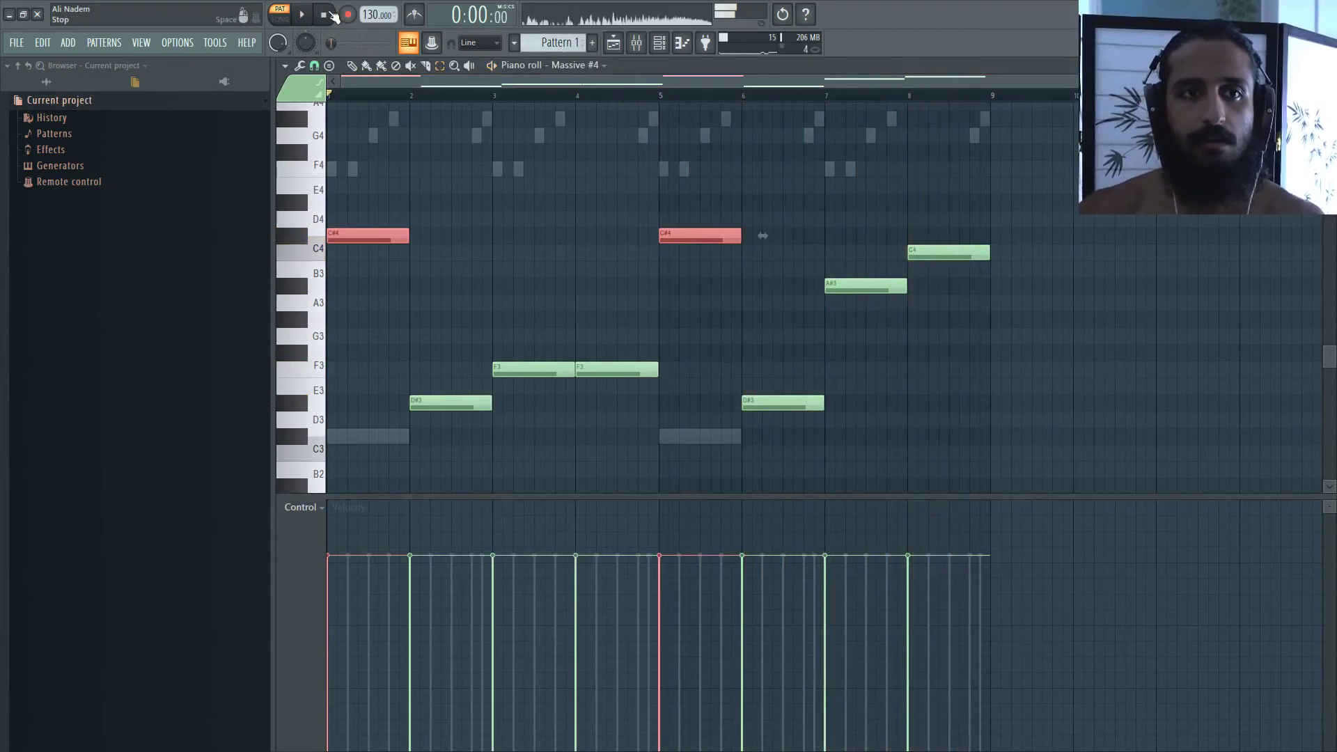
pyautogui.click(659, 43)
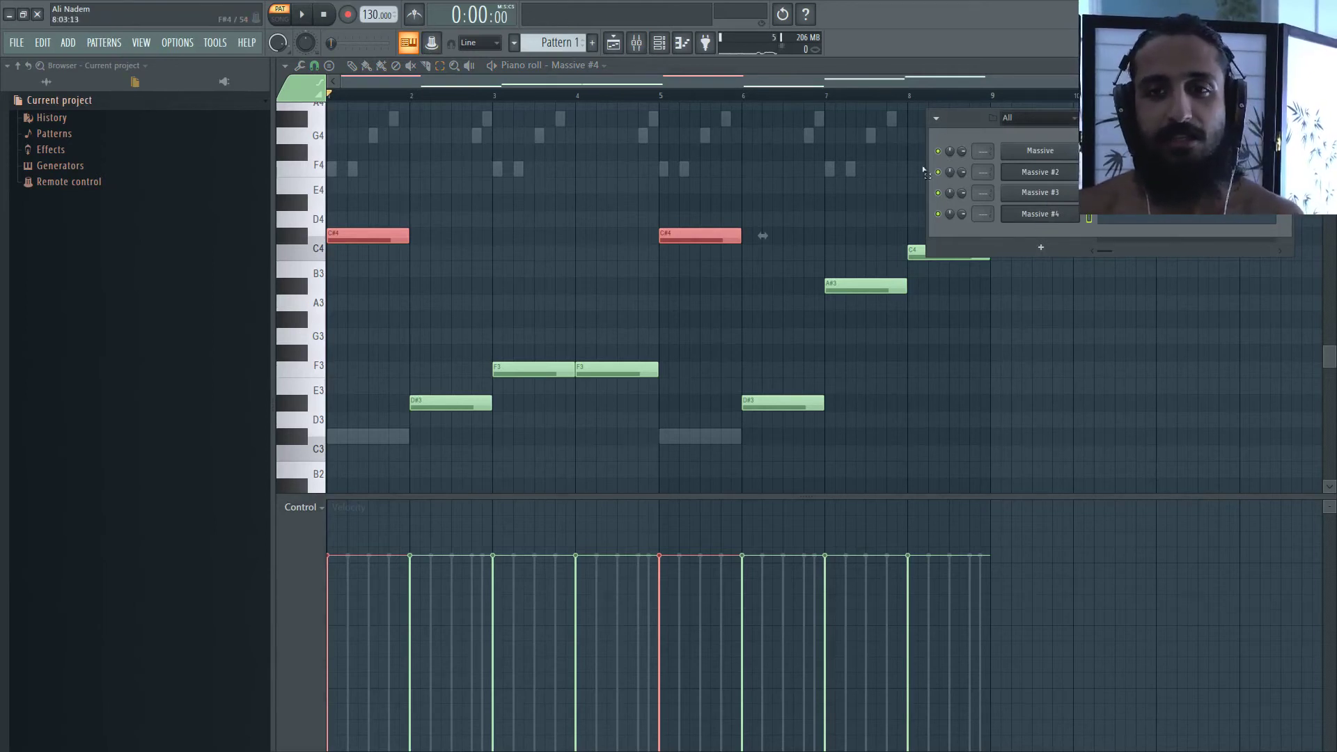
pyautogui.rightClick(1041, 213)
pyautogui.click(1151, 353)
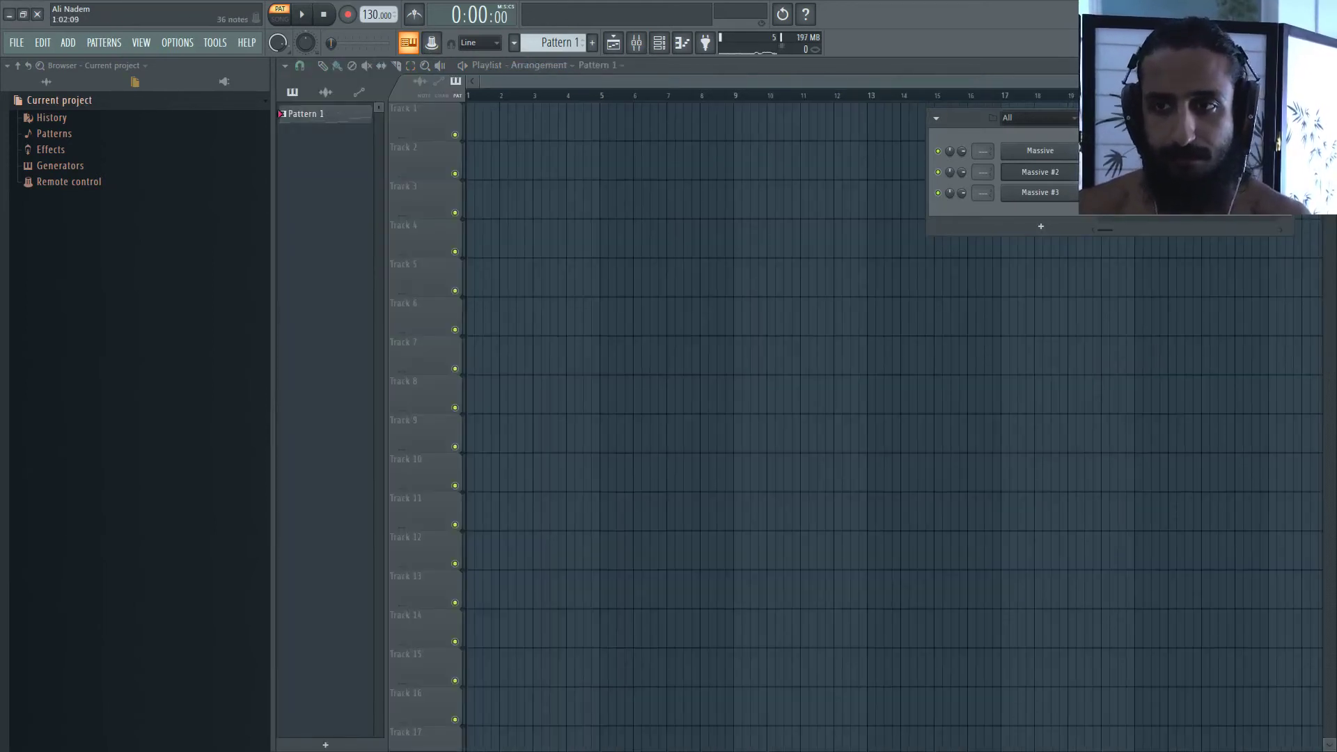
# - Show the piano roll of Massive #3 with its melody and all ghost notes in view
pyautogui.click(1096, 192)
pyautogui.scroll(2, 805, 276)
pyautogui.scroll(-2, 803, 270)
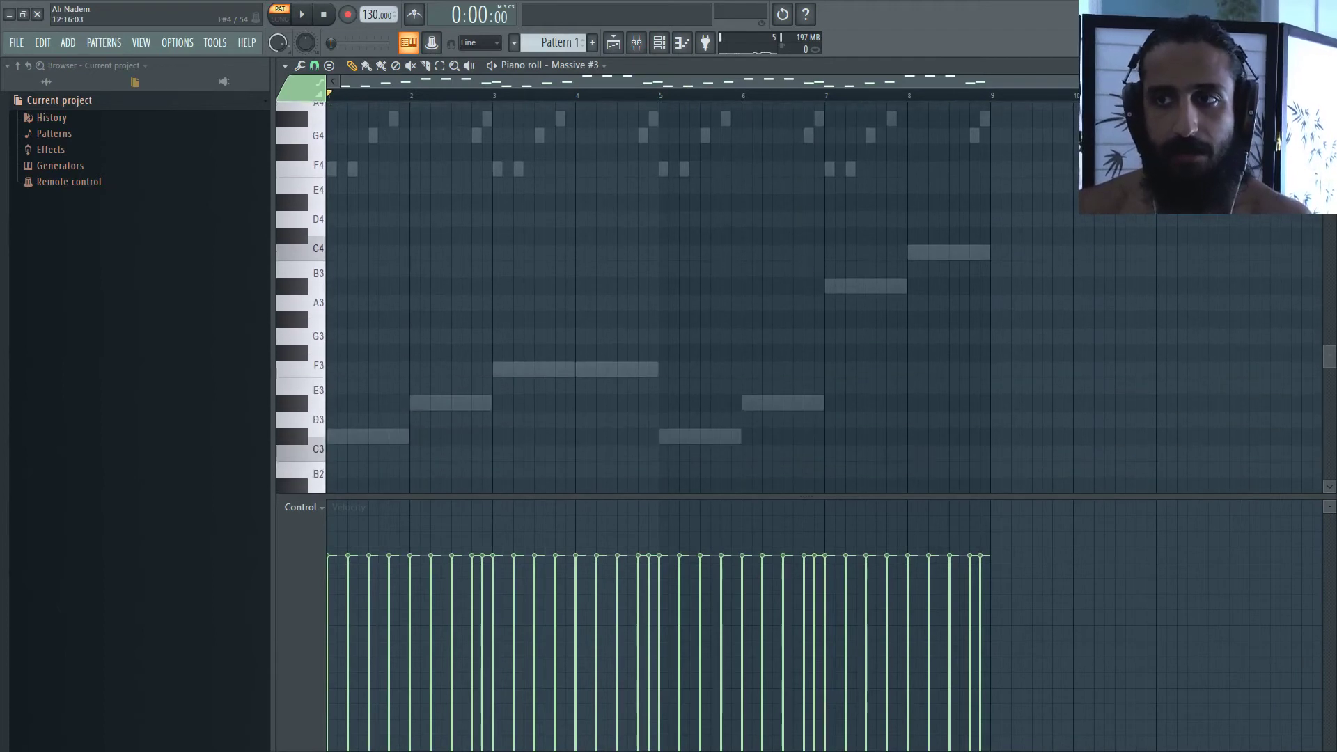
pyautogui.moveTo(1329, 82); pyautogui.dragTo(1329, 142)
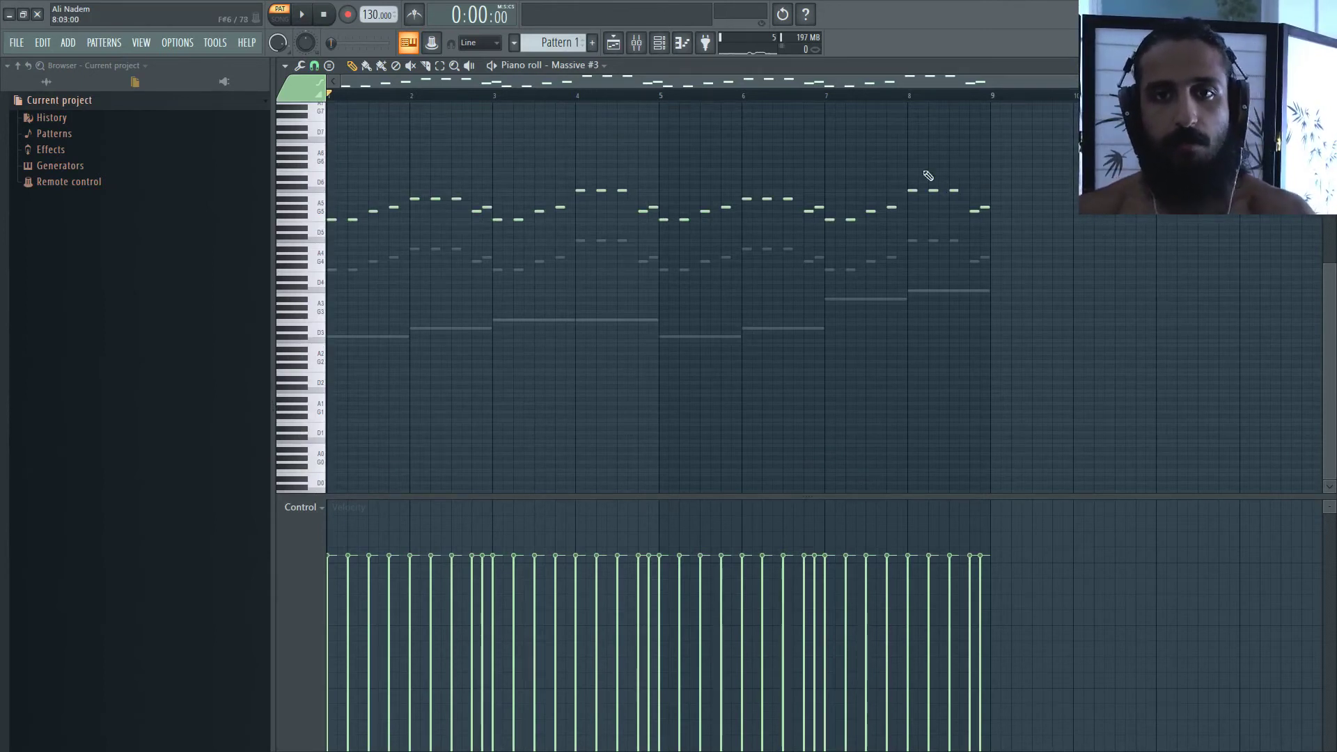
# - Look at the Massive #2 synth settings and return to the Massive #3 piano roll
pyautogui.click(659, 42)
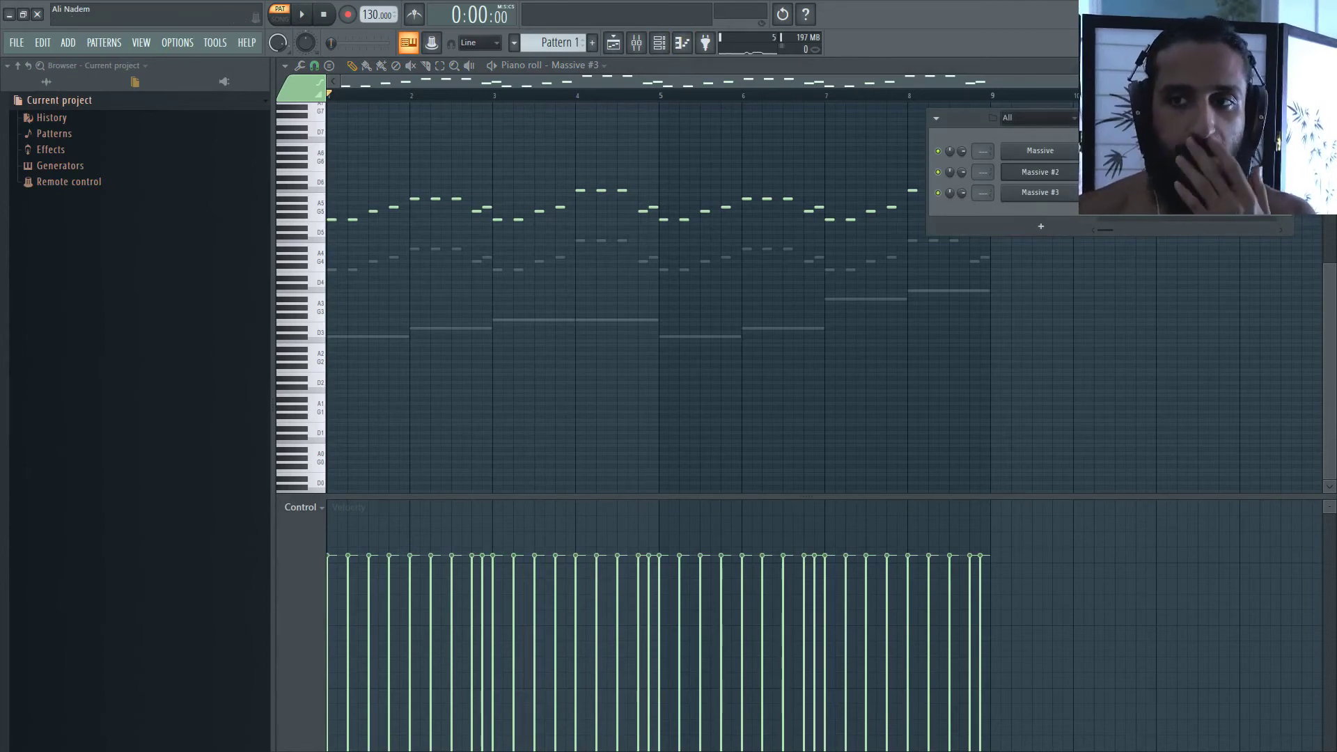
pyautogui.click(1041, 173)
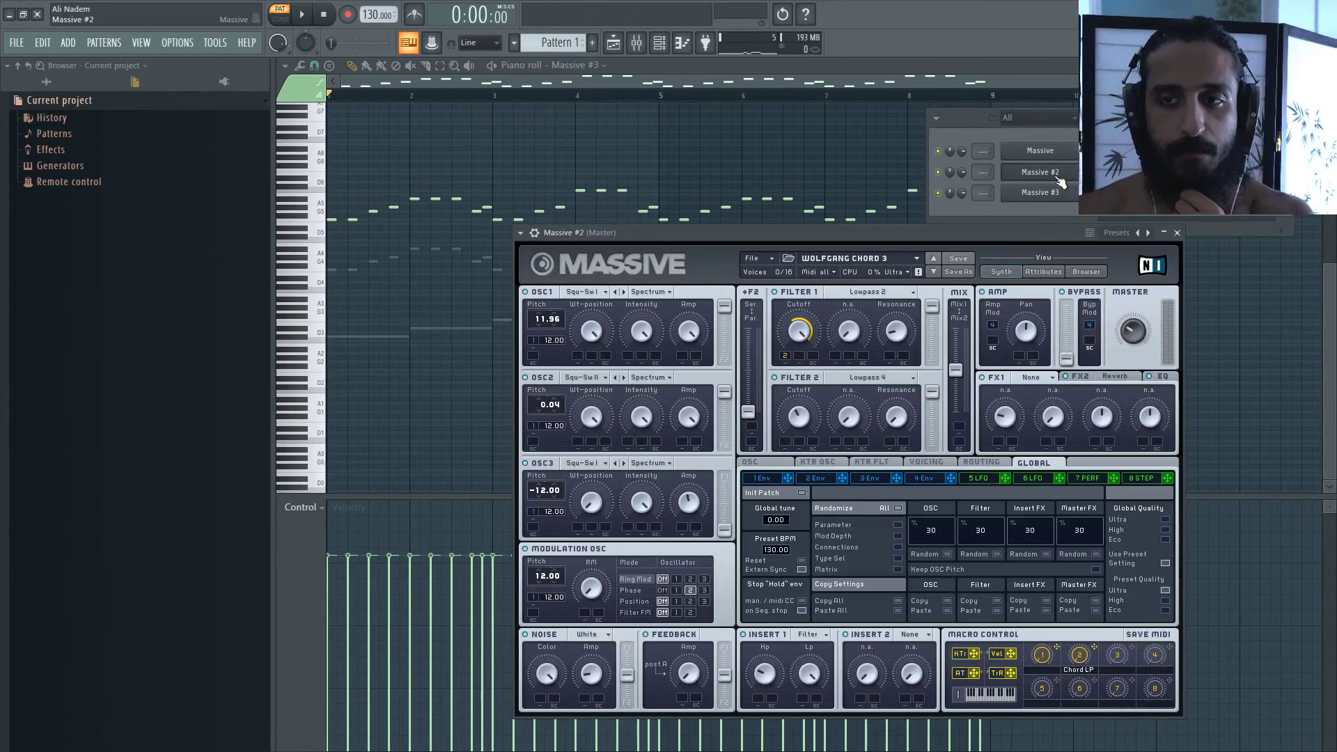
pyautogui.click(1055, 175)
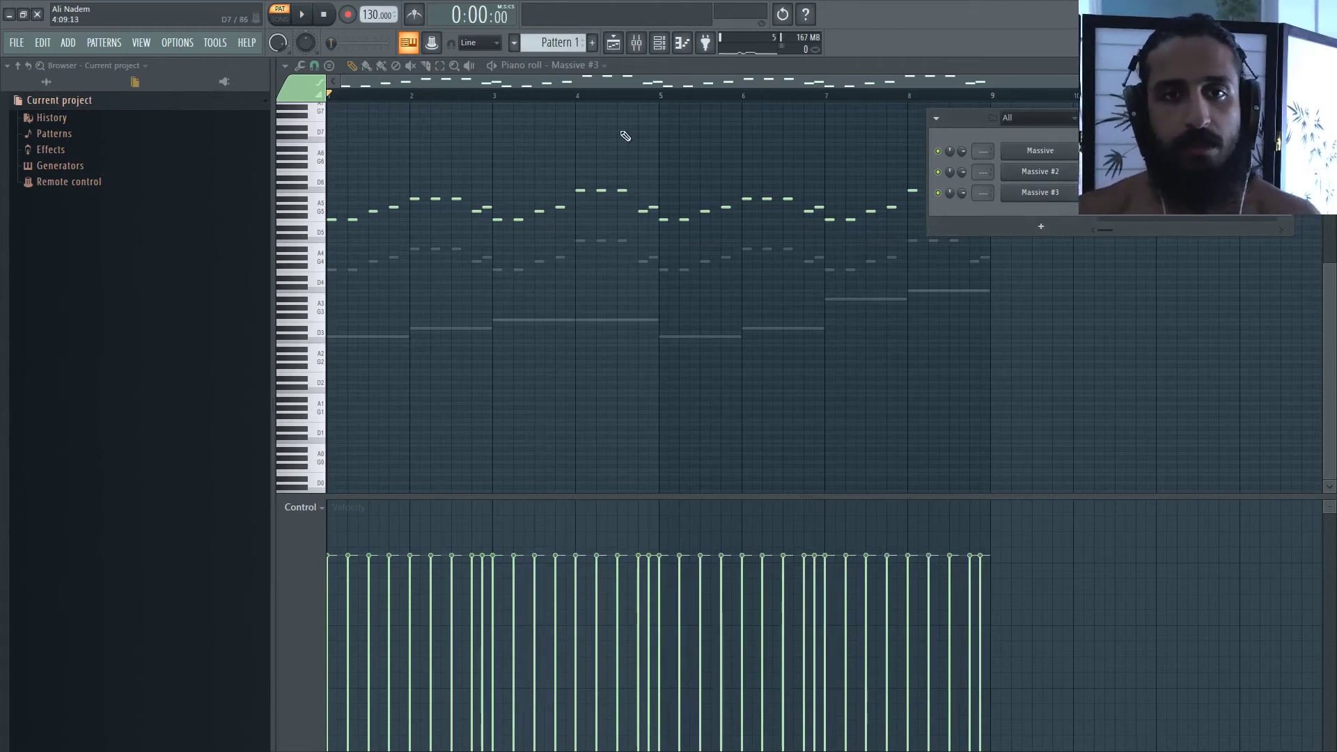
pyautogui.click(657, 86)
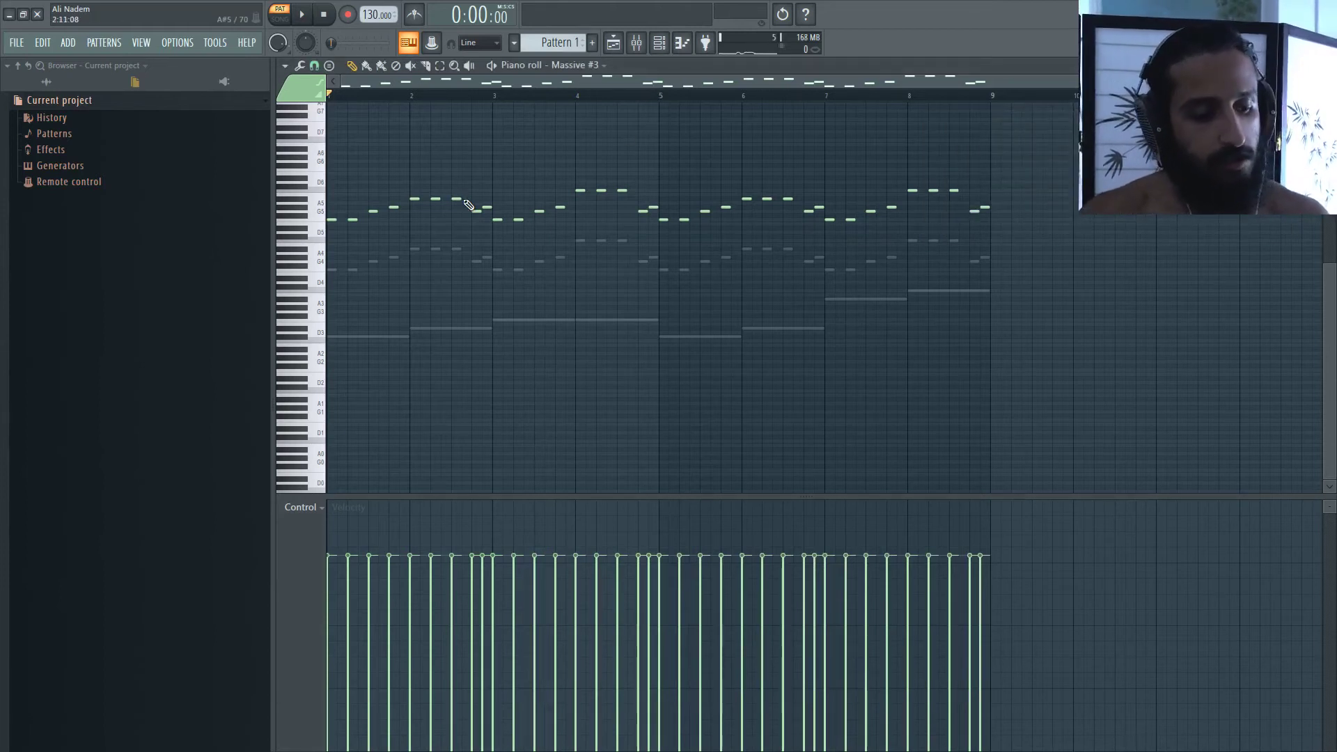
# - Hide the ghost channels in the Massive #3 piano roll and show them again
pyautogui.hotkey('alt', 'v')
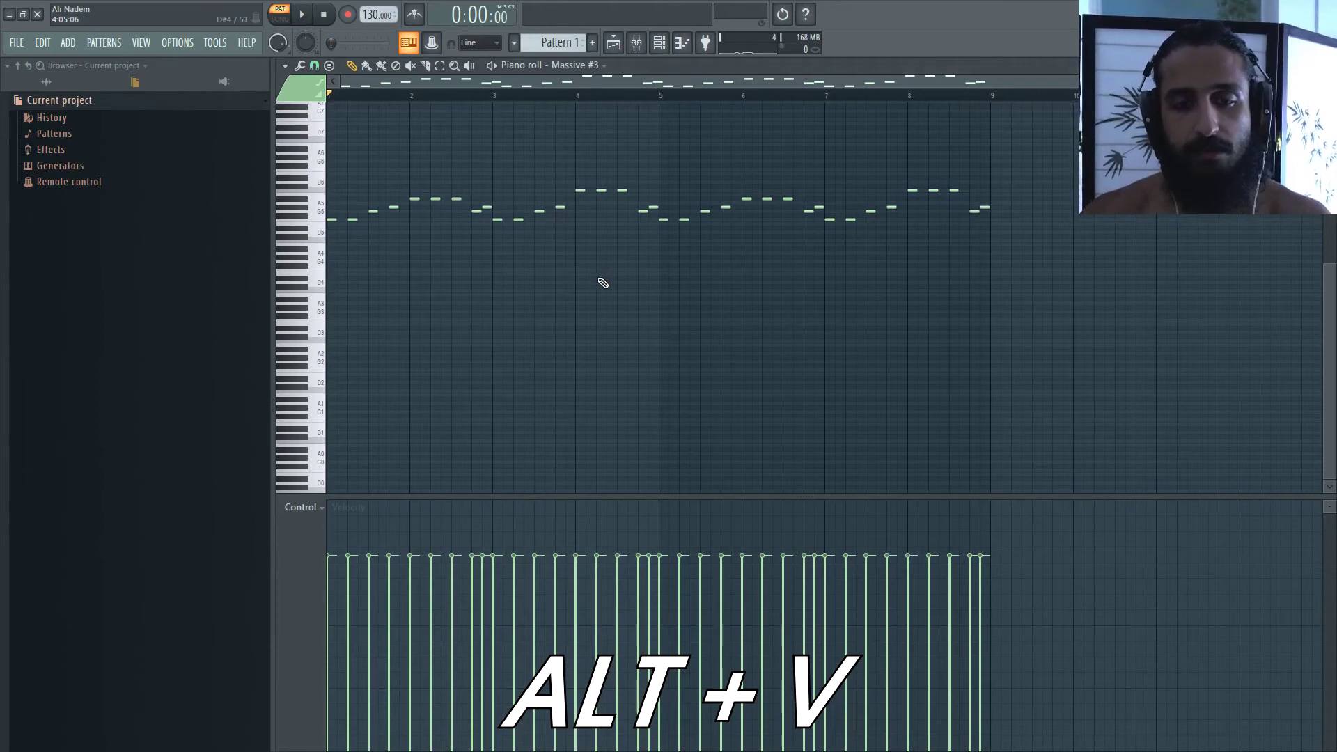
pyautogui.hotkey('alt', 'v')
pyautogui.hotkey('ctrl', 'alt', 'v')
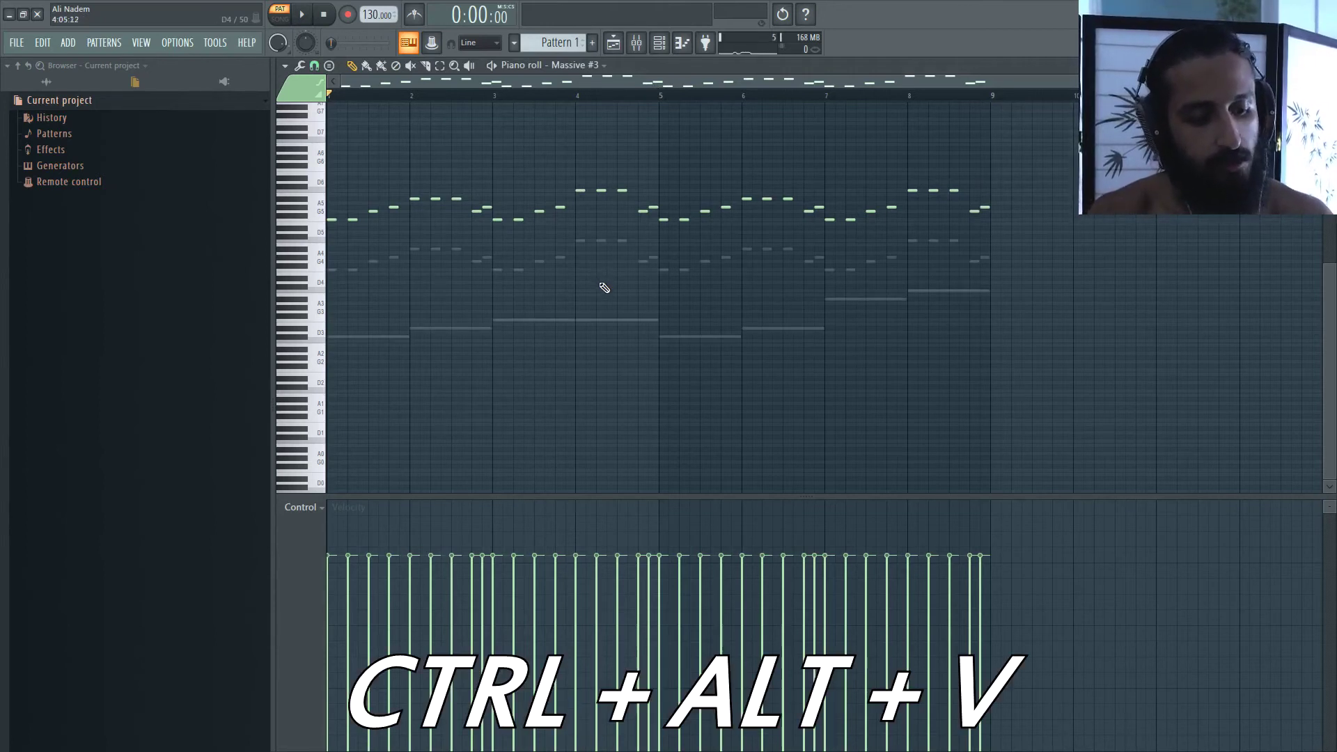